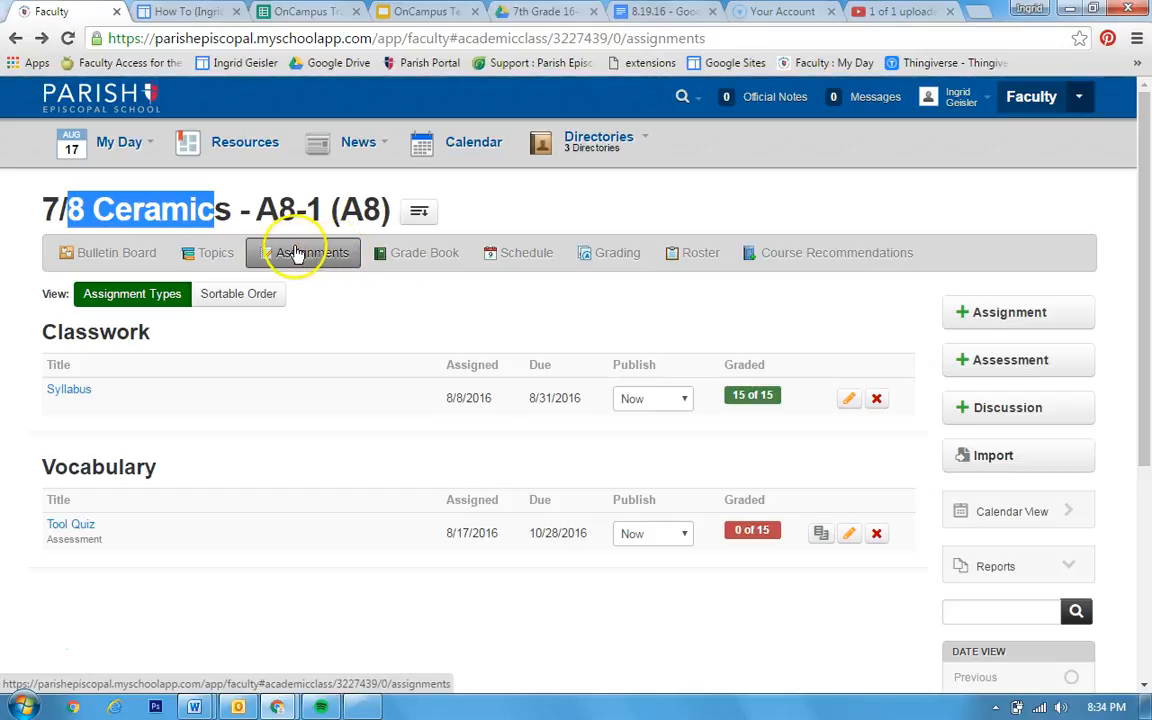
Start a new assessment and examine its name, maximum points, point distribution and time limit settings.
left_click(993, 368)
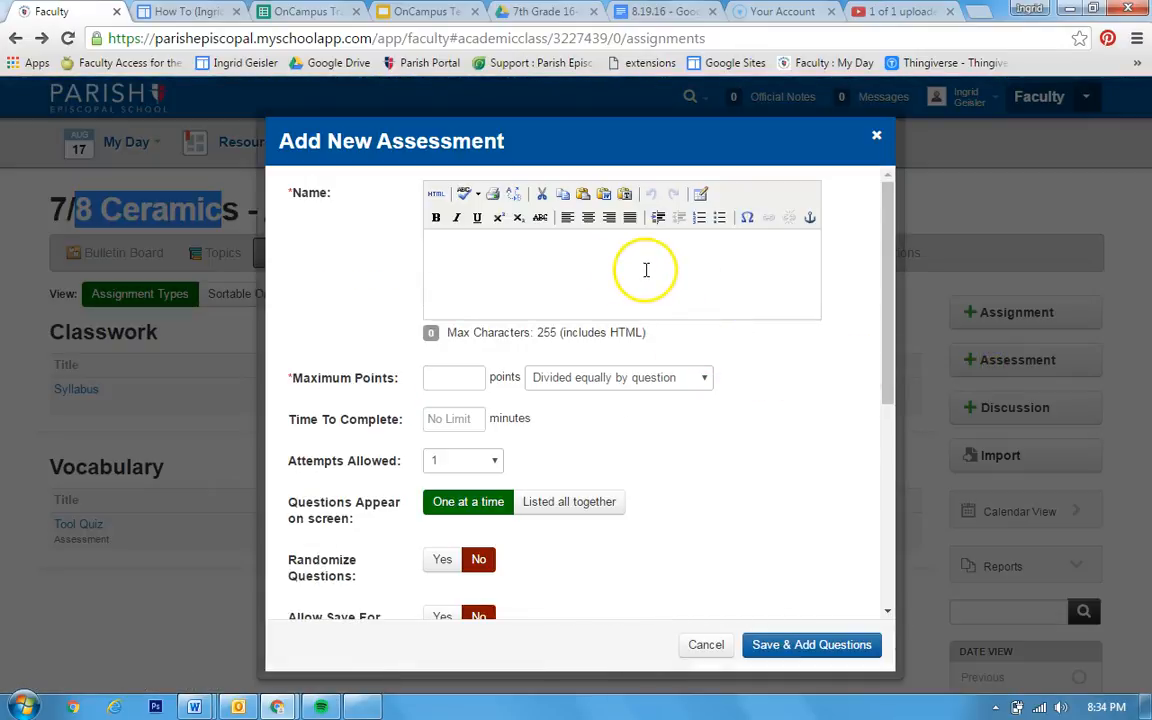
left_click(500, 263)
left_click(460, 380)
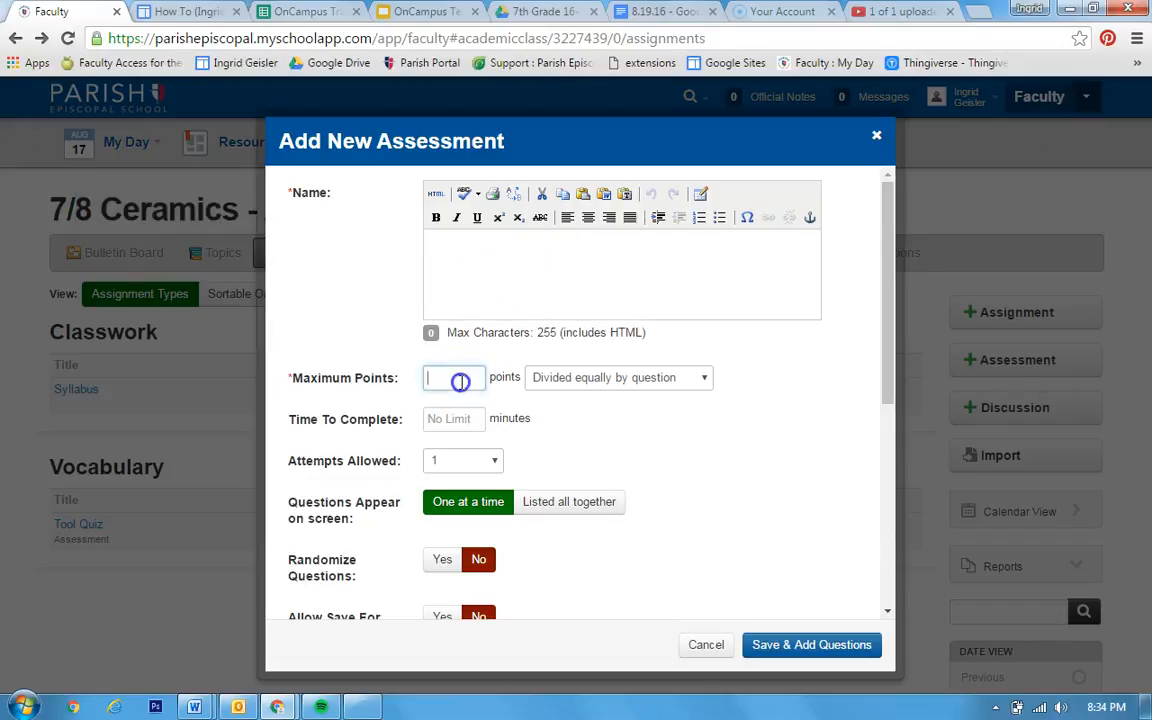
left_click(460, 419)
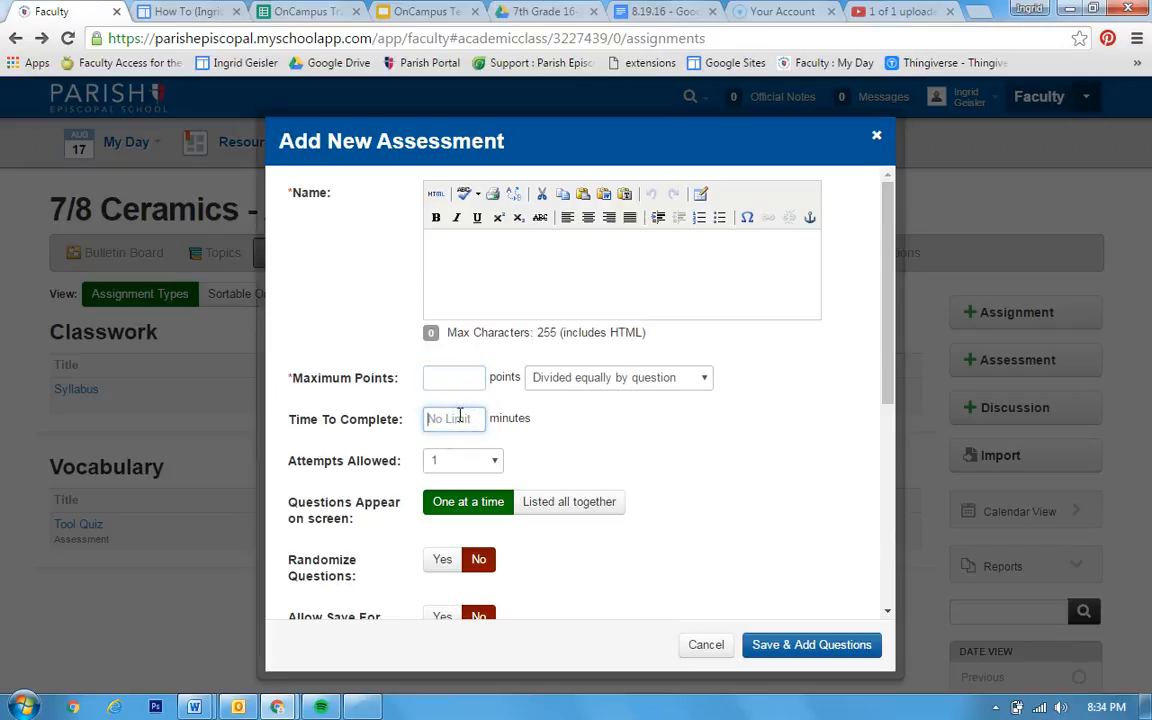
left_click(577, 381)
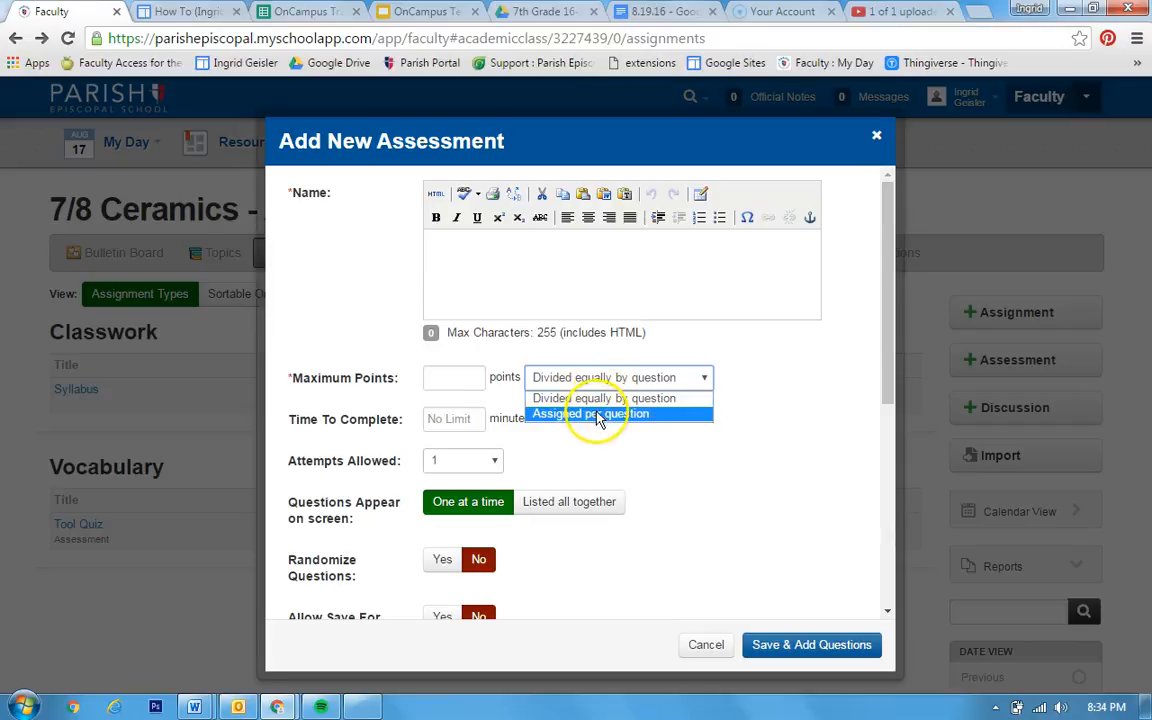
left_click(784, 403)
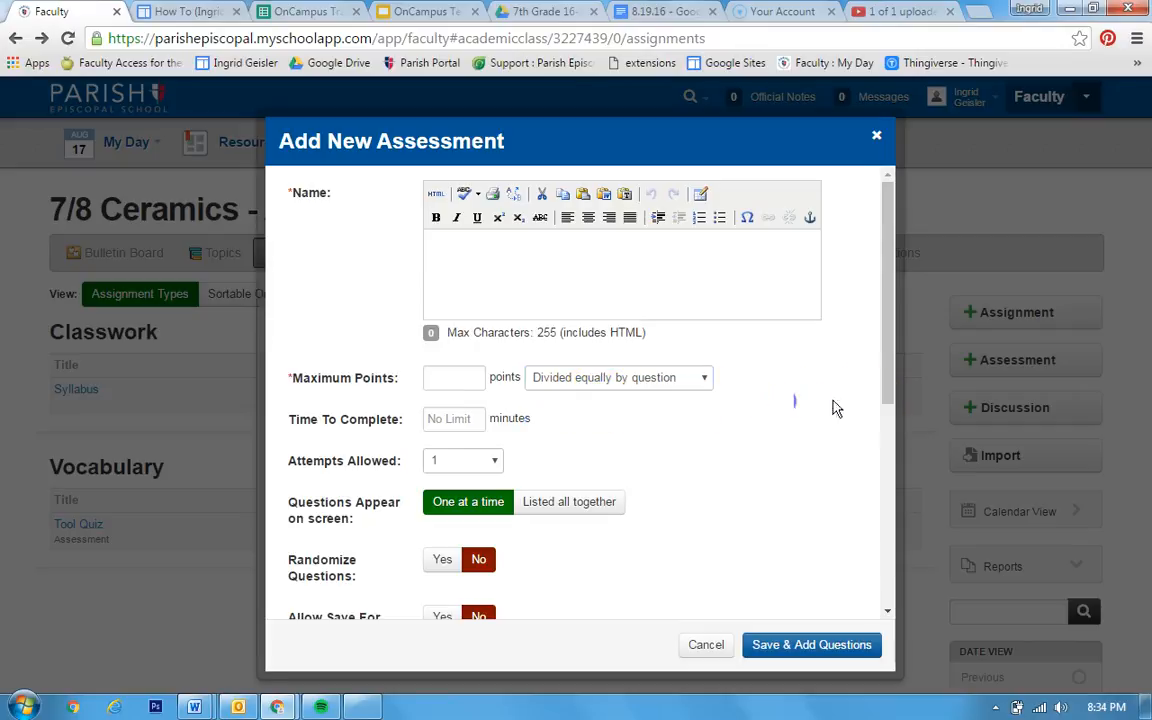
left_click_drag(895, 373, 896, 396)
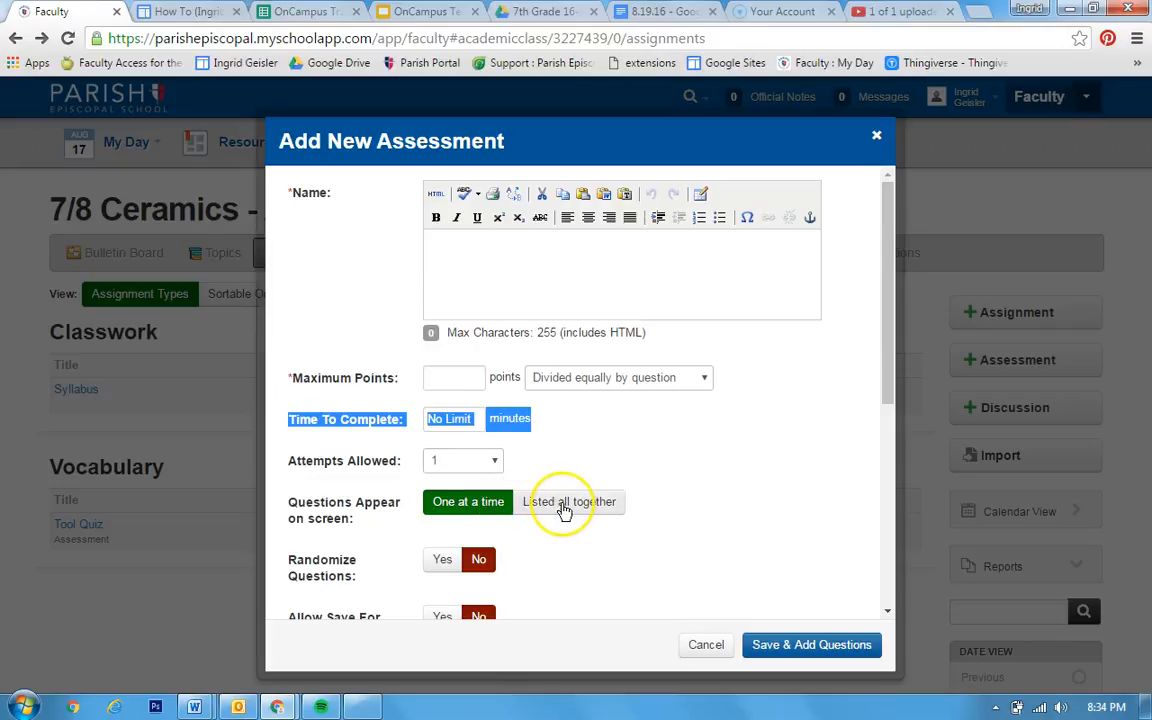
Set Randomize Questions to Yes for the new assessment.
left_click_drag(887, 381, 883, 472)
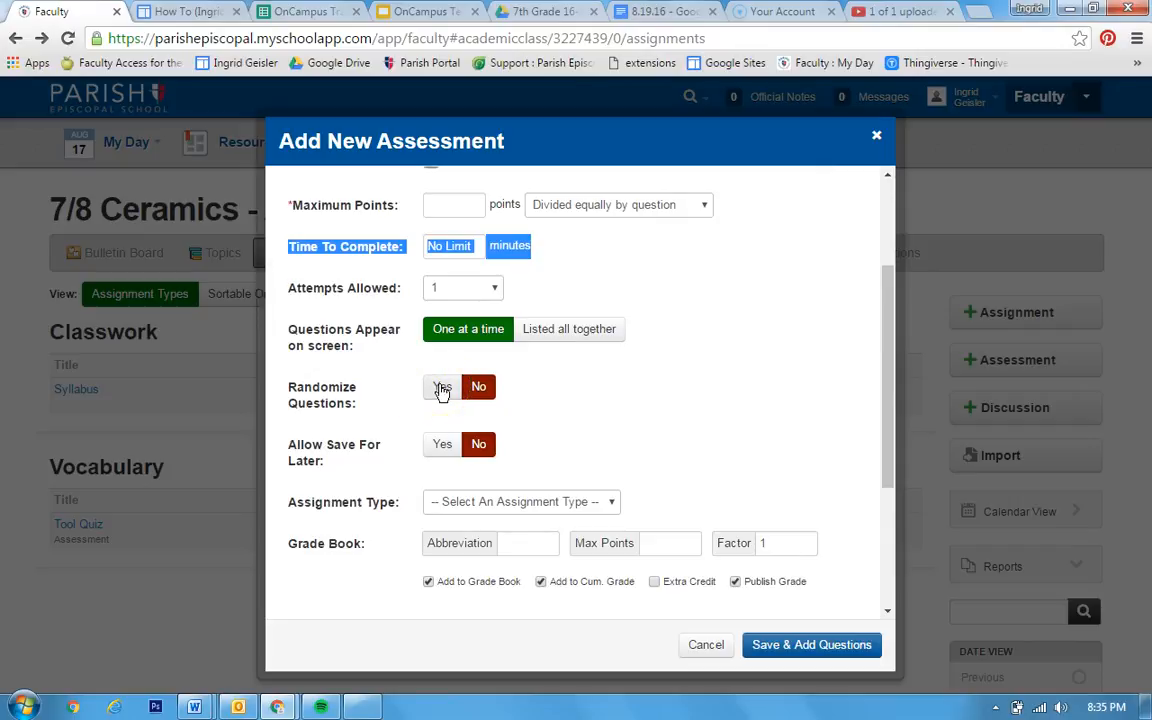
left_click(480, 389)
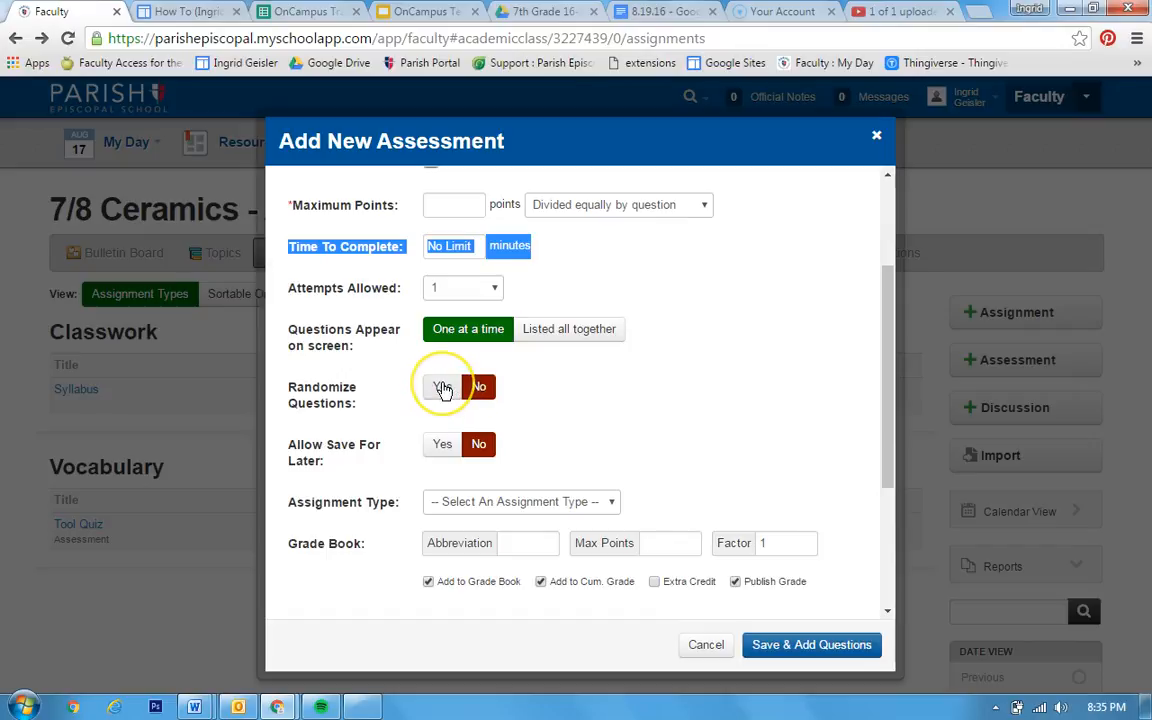
left_click(450, 388)
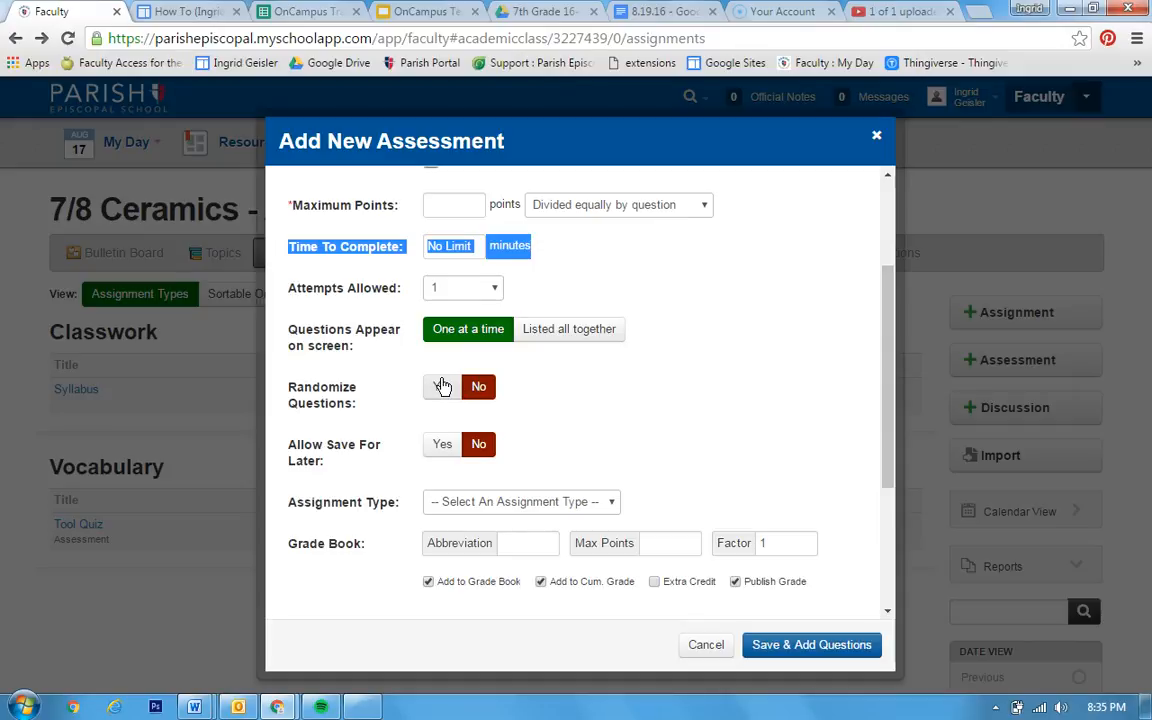
left_click(443, 387)
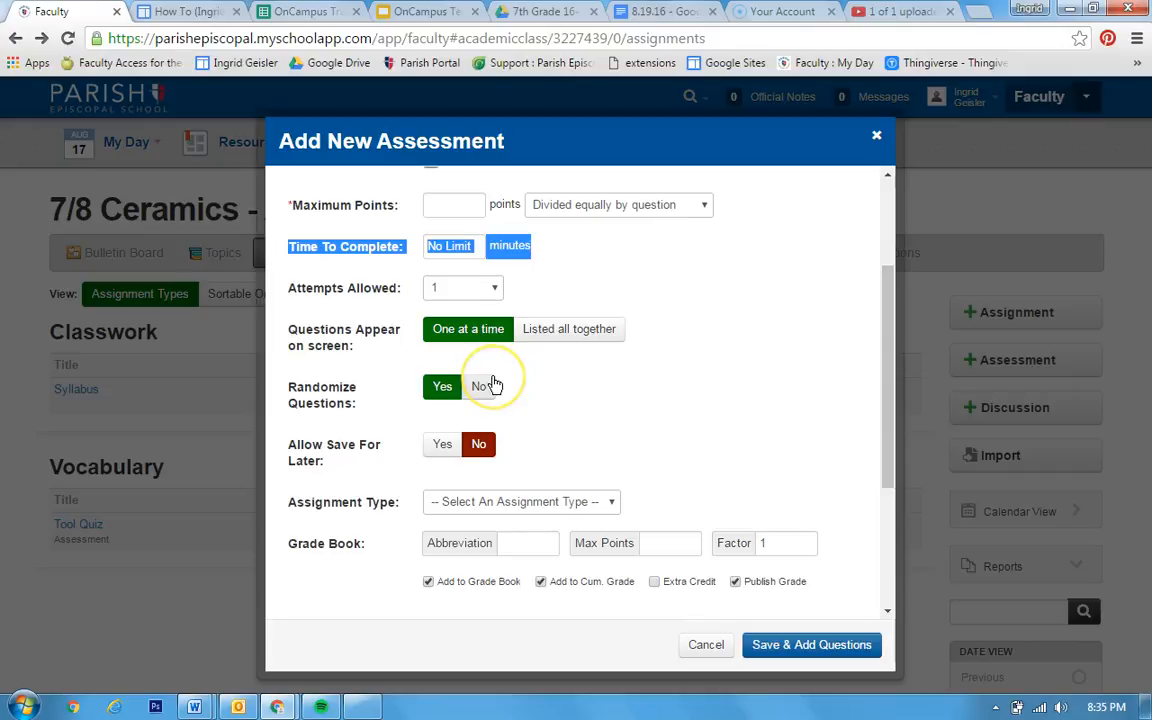
Examine the available assignment types and the grade book abbreviation and max points fields of the new assessment.
left_click_drag(891, 376, 868, 450)
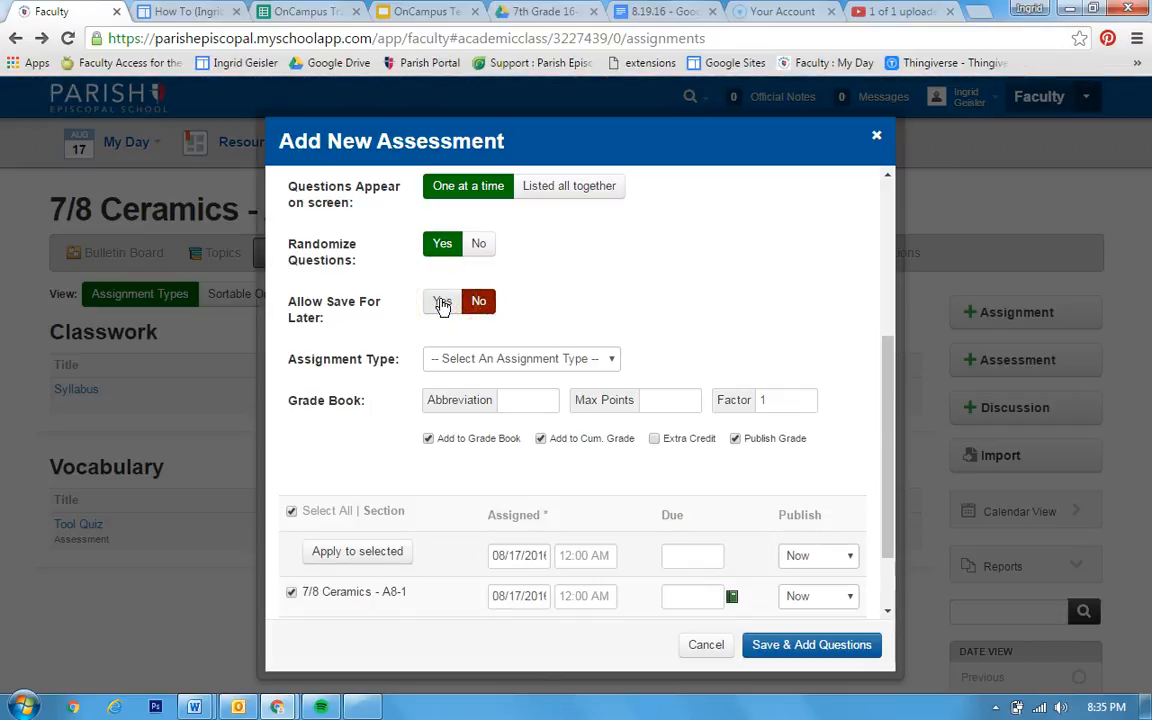
left_click(480, 362)
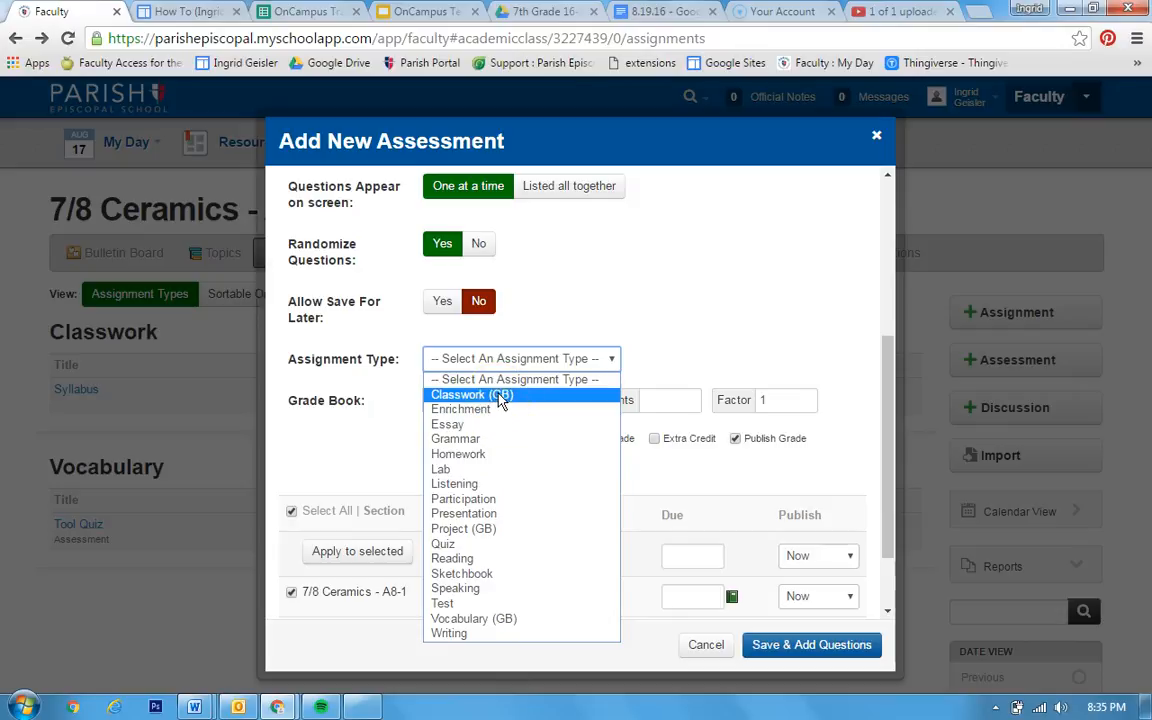
left_click(743, 290)
left_click(509, 391)
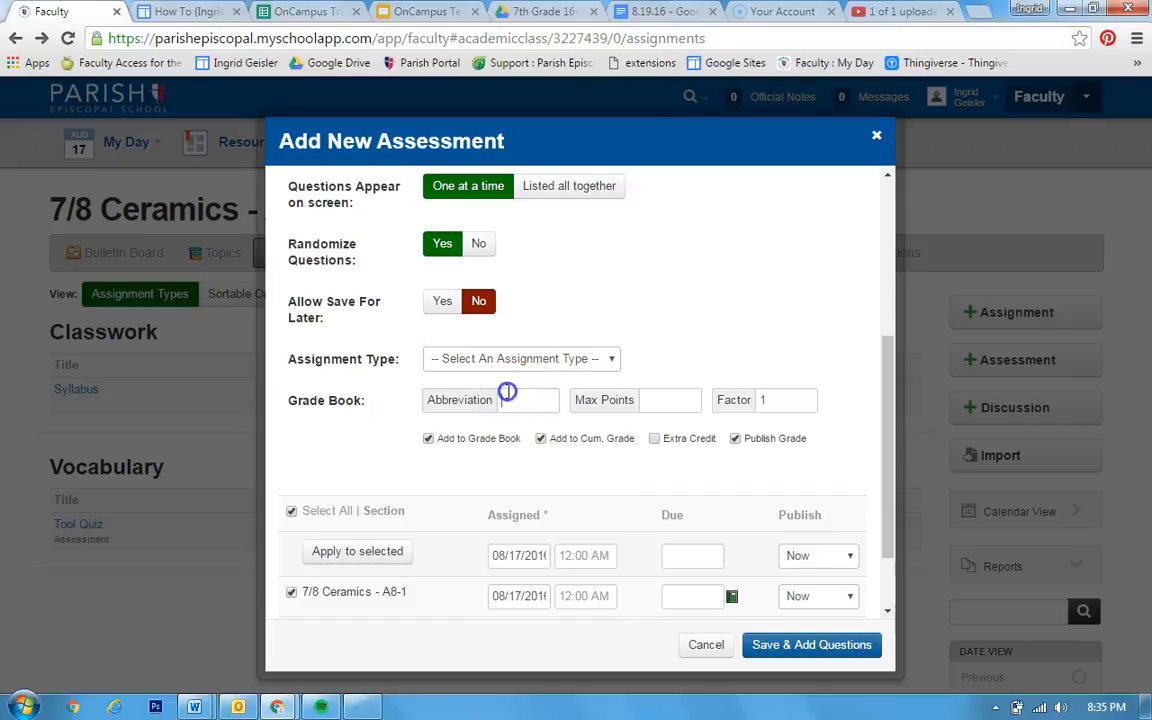
left_click(519, 401)
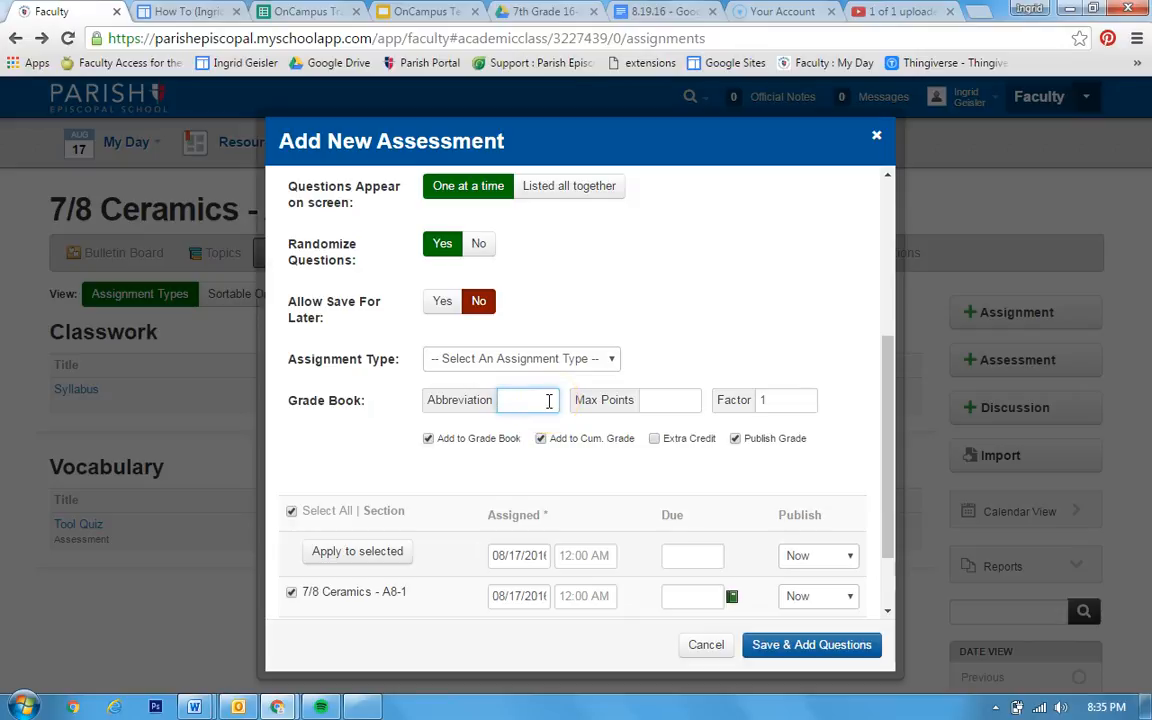
left_click(657, 403)
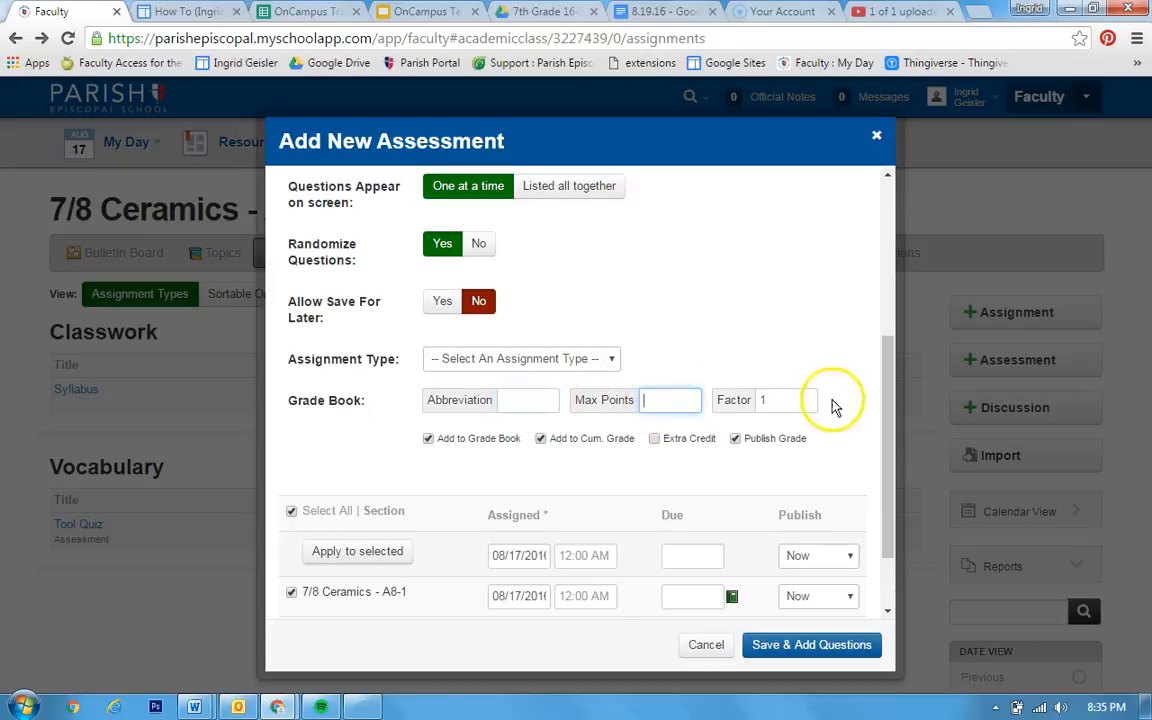
Examine the due date calendar for section 7/8 Ceramics - A8-1, and close the new assessment without saving.
left_click_drag(895, 399, 879, 489)
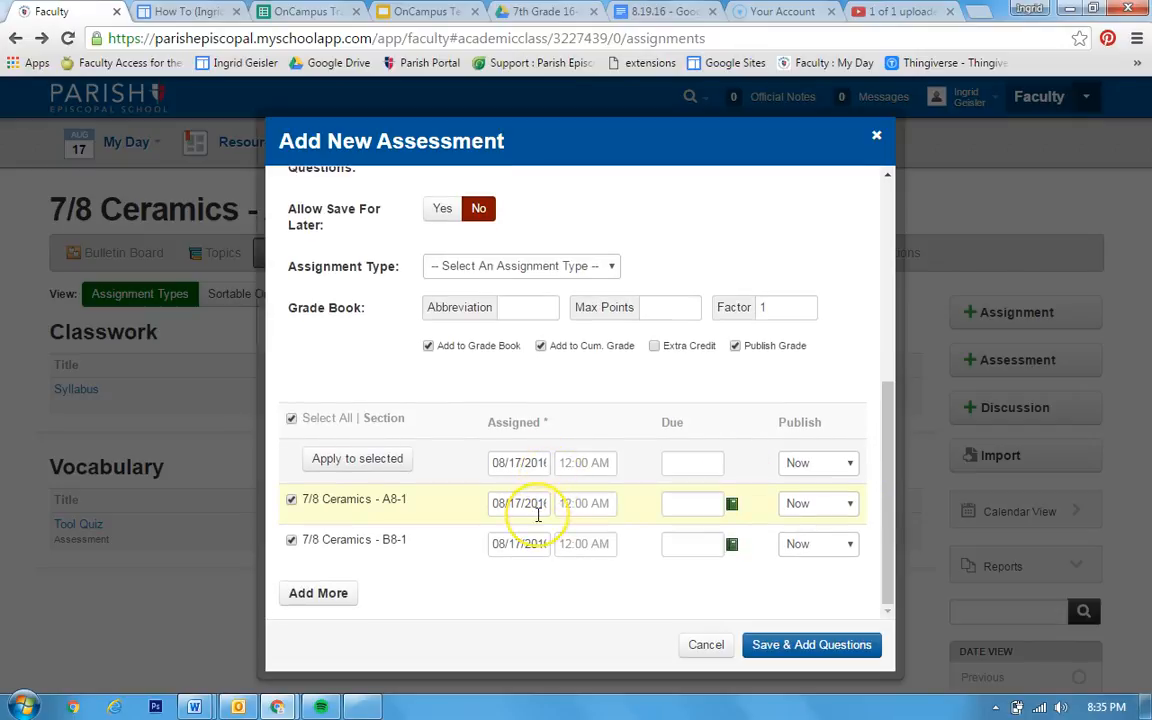
left_click(682, 506)
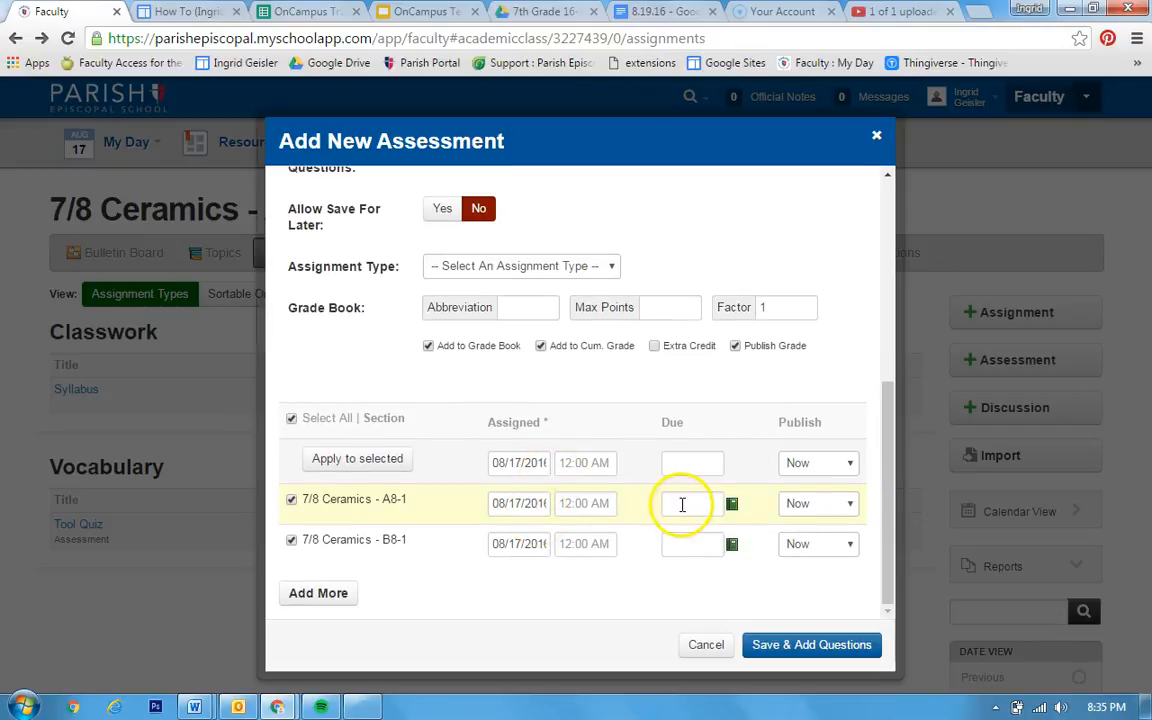
left_click(679, 505)
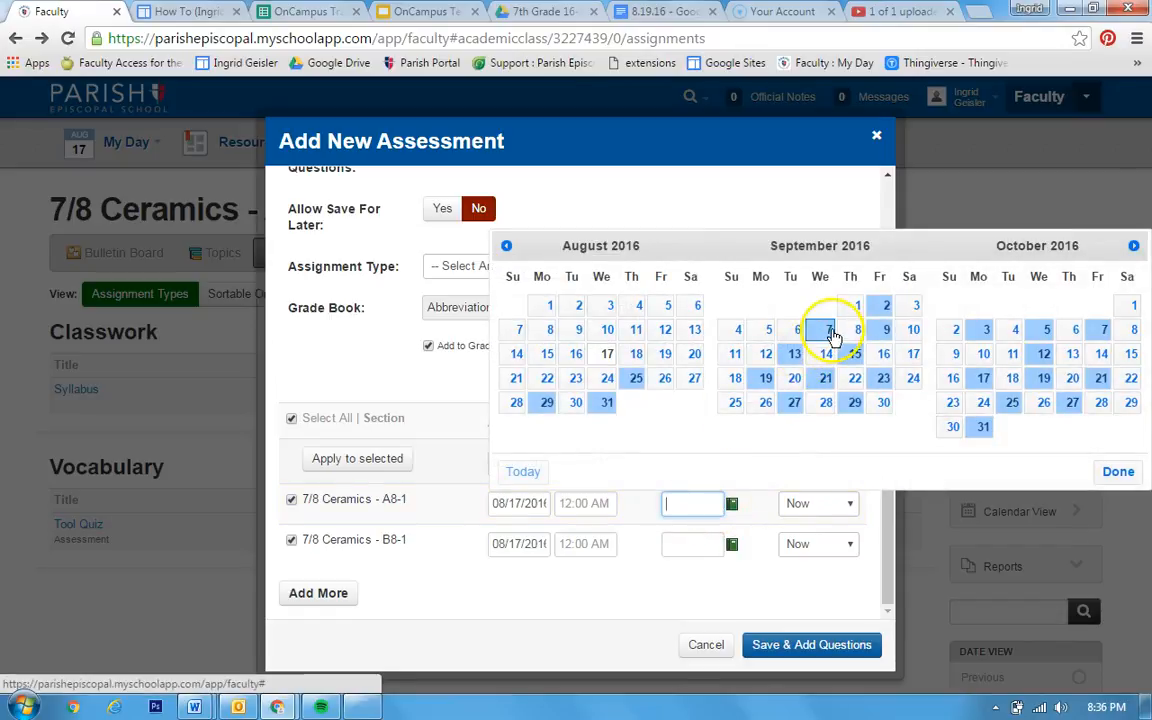
left_click(829, 331)
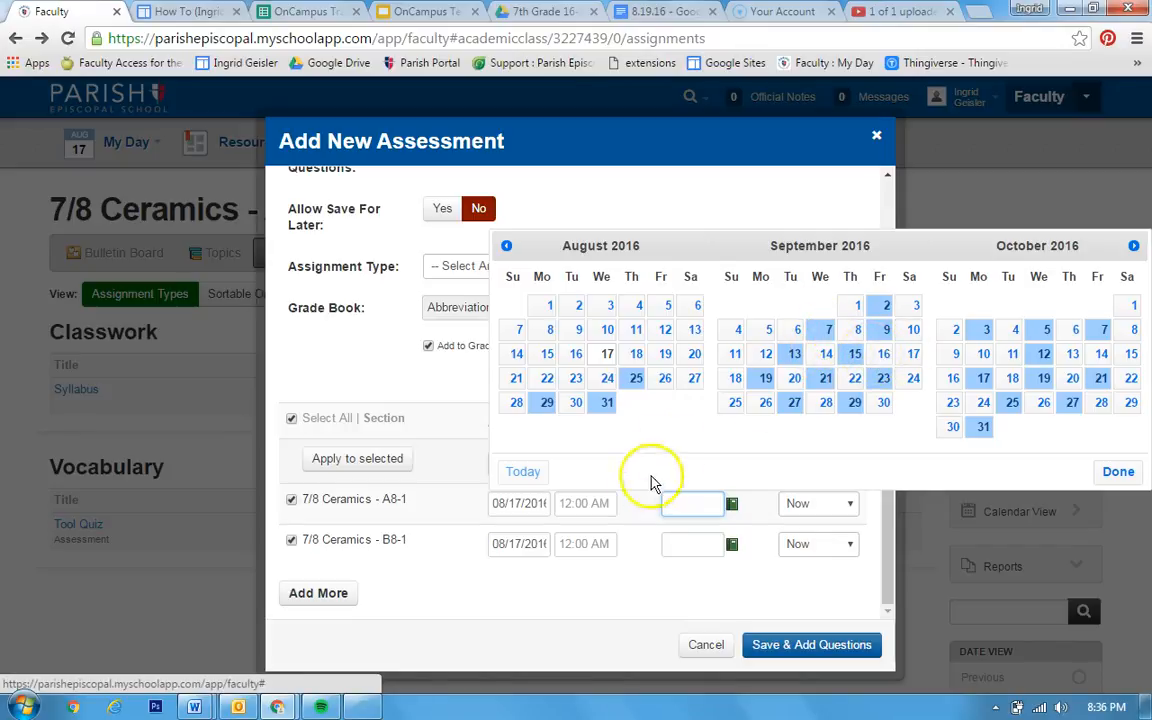
left_click(615, 608)
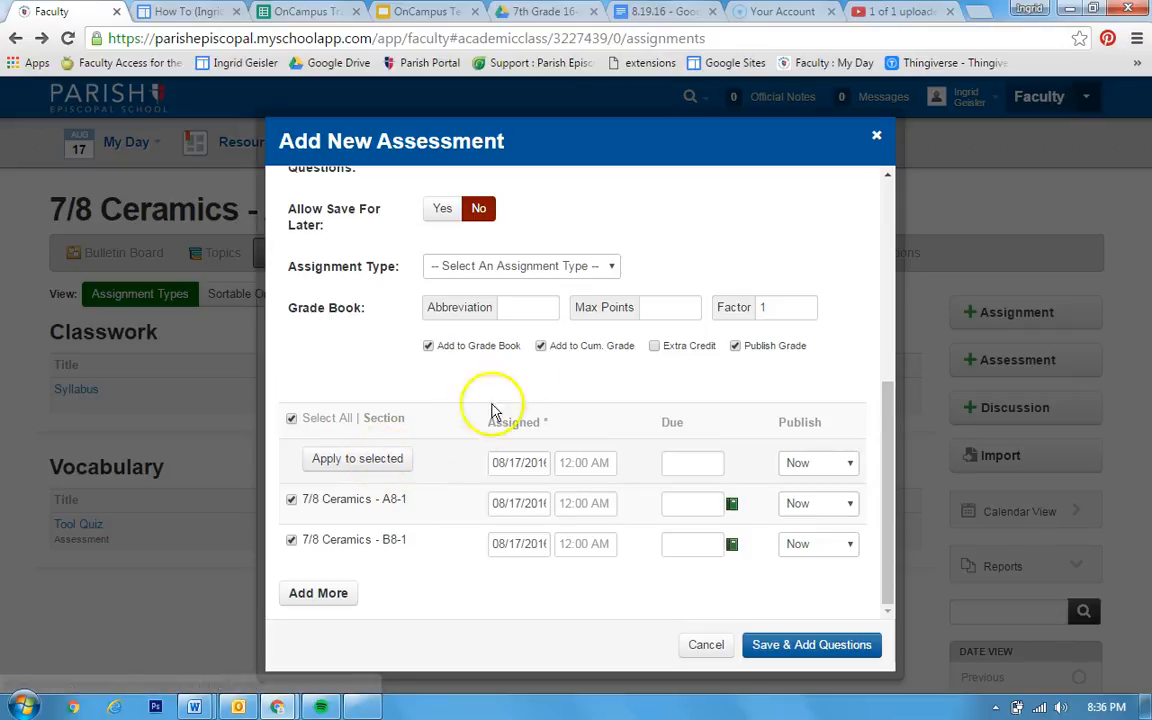
scroll(555, 369, "up", 5)
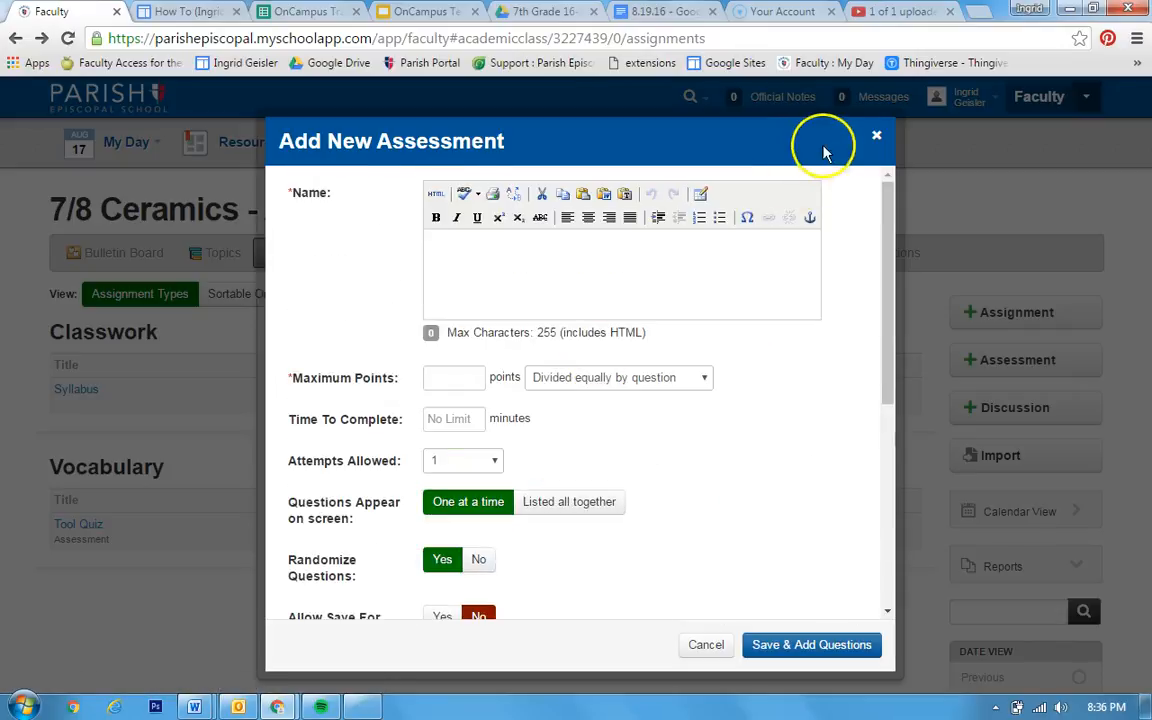
left_click(878, 138)
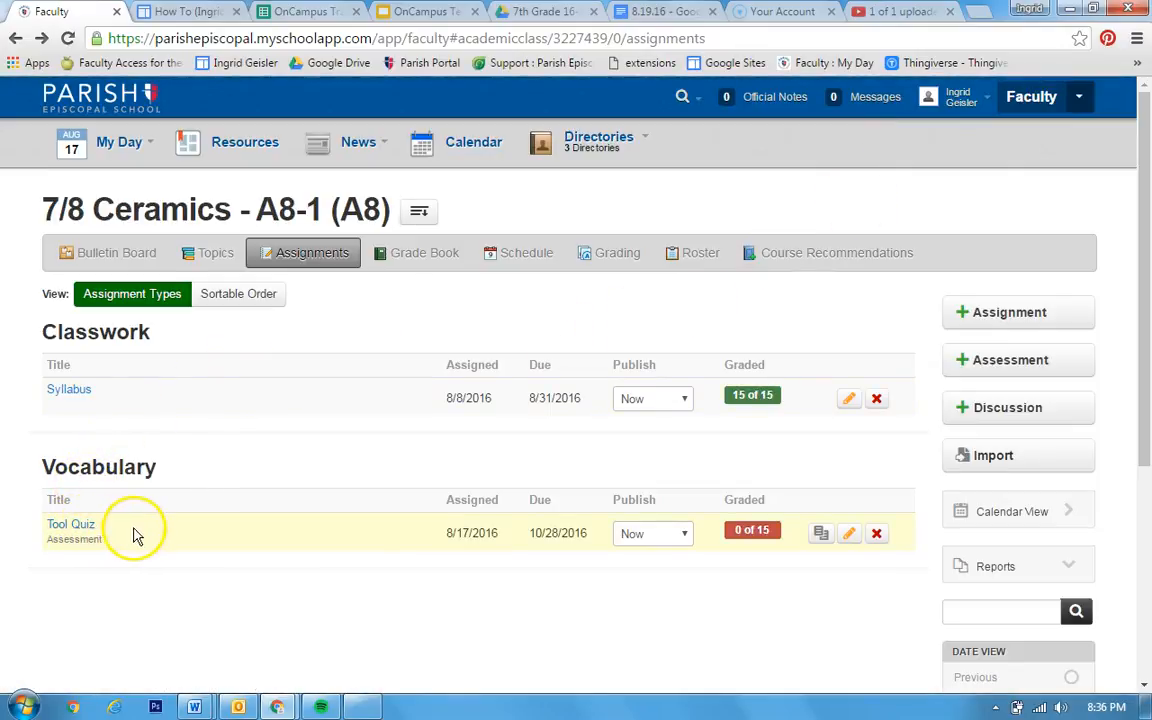
Open the Tool Quiz assessment for editing and go through its list of questions.
left_click(850, 534)
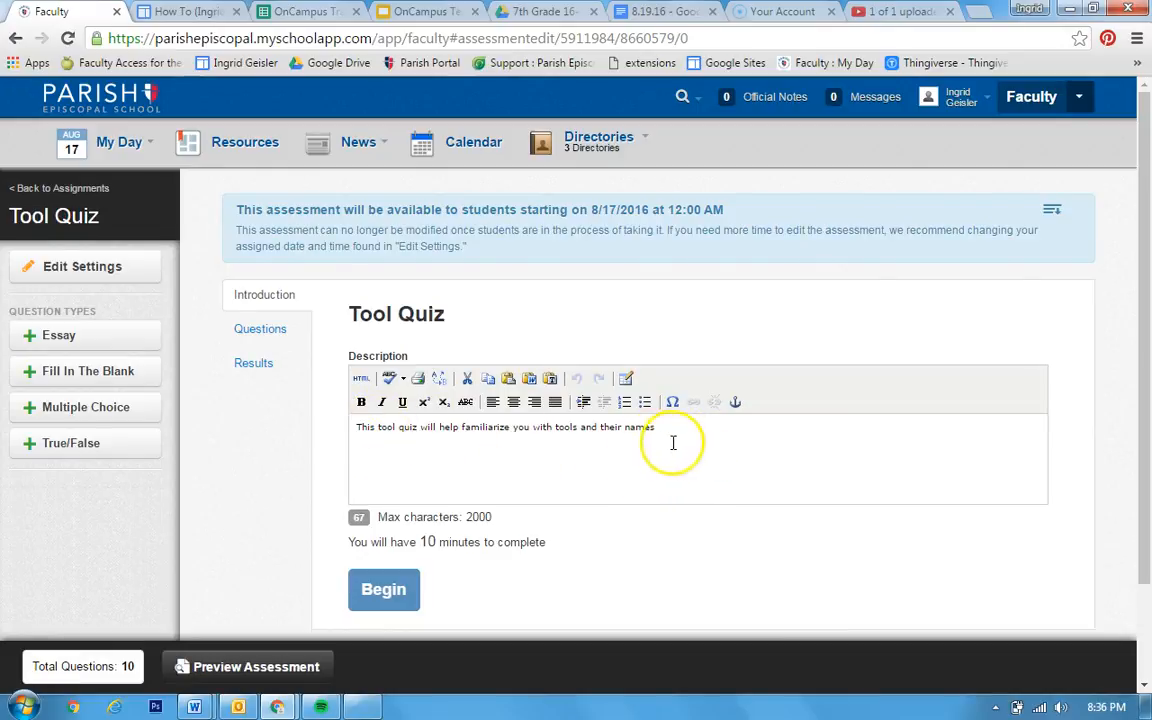
left_click(270, 331)
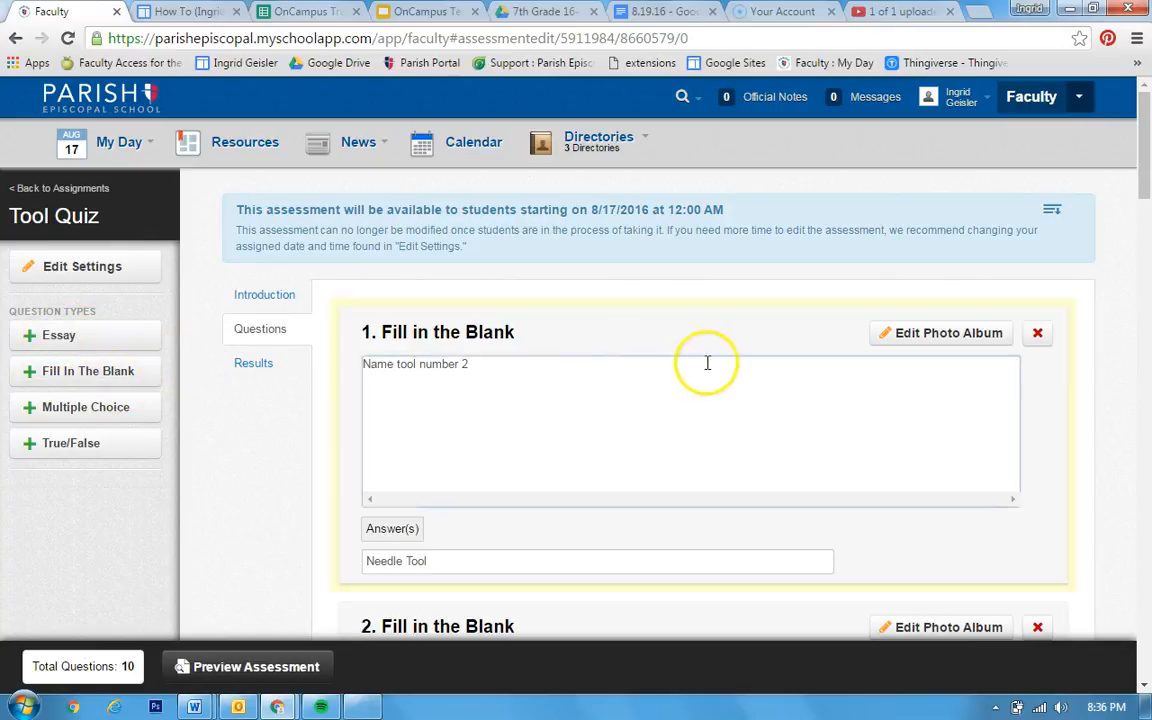
scroll(721, 370, "down", 9)
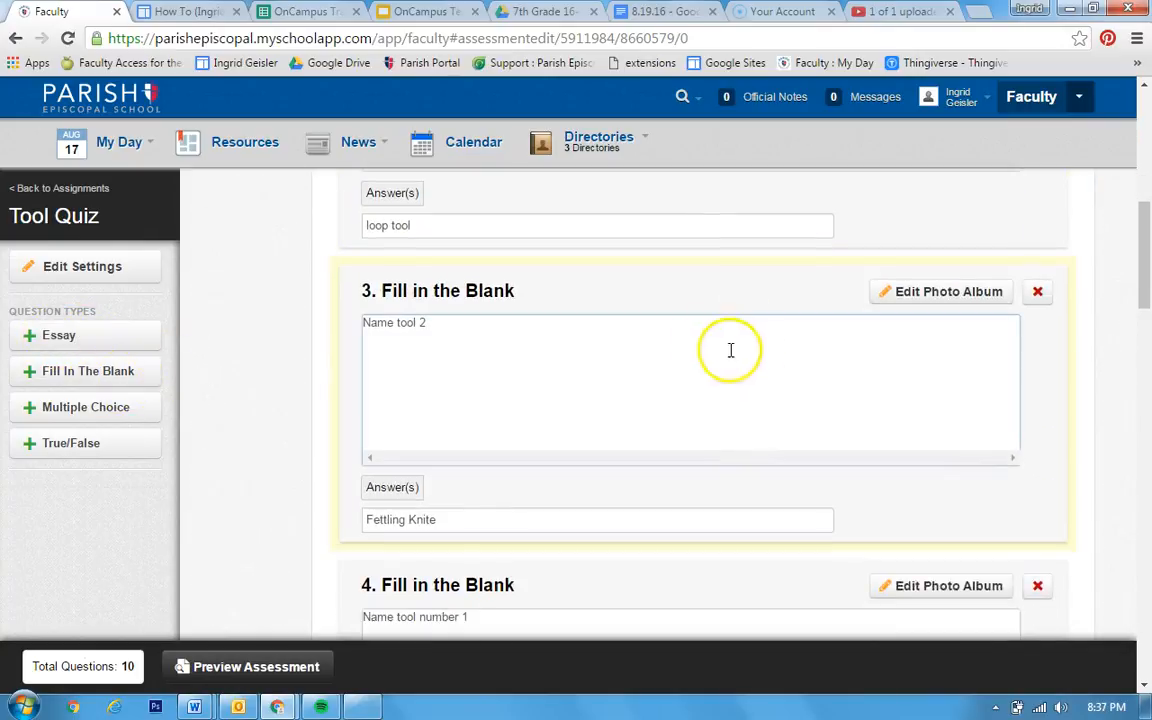
scroll(710, 348, "down", 15)
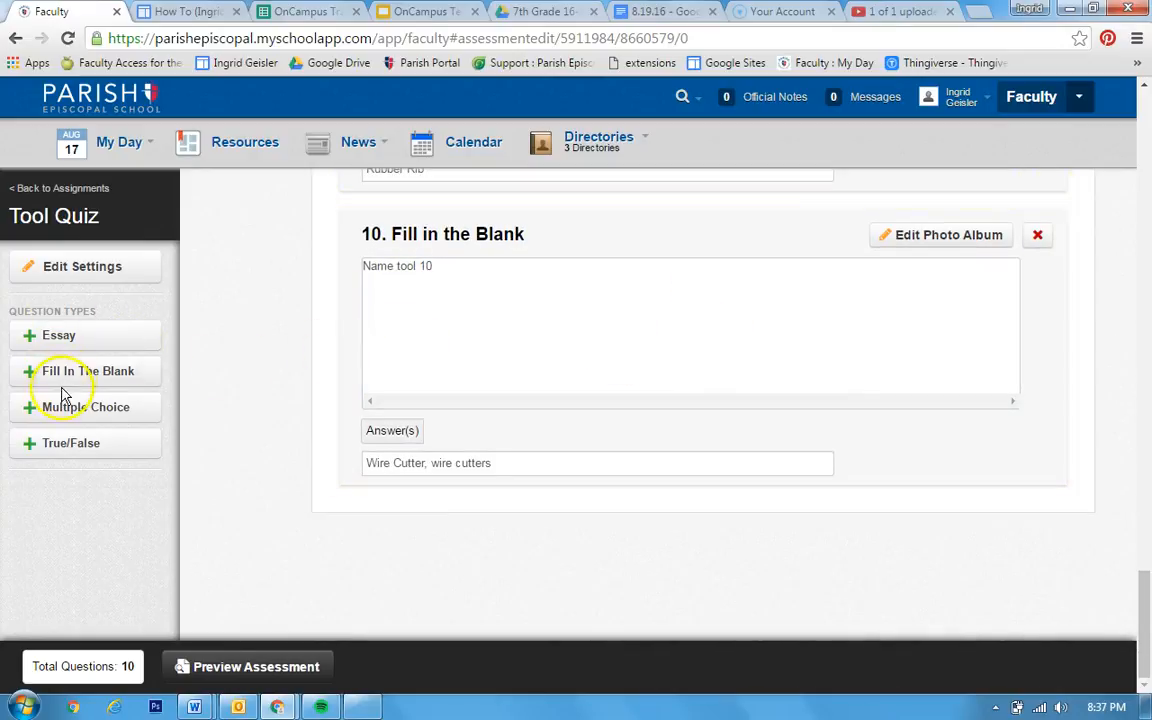
Add a new Fill in the Blank question after question 10 of the Tool Quiz.
left_click_drag(63, 373, 484, 517)
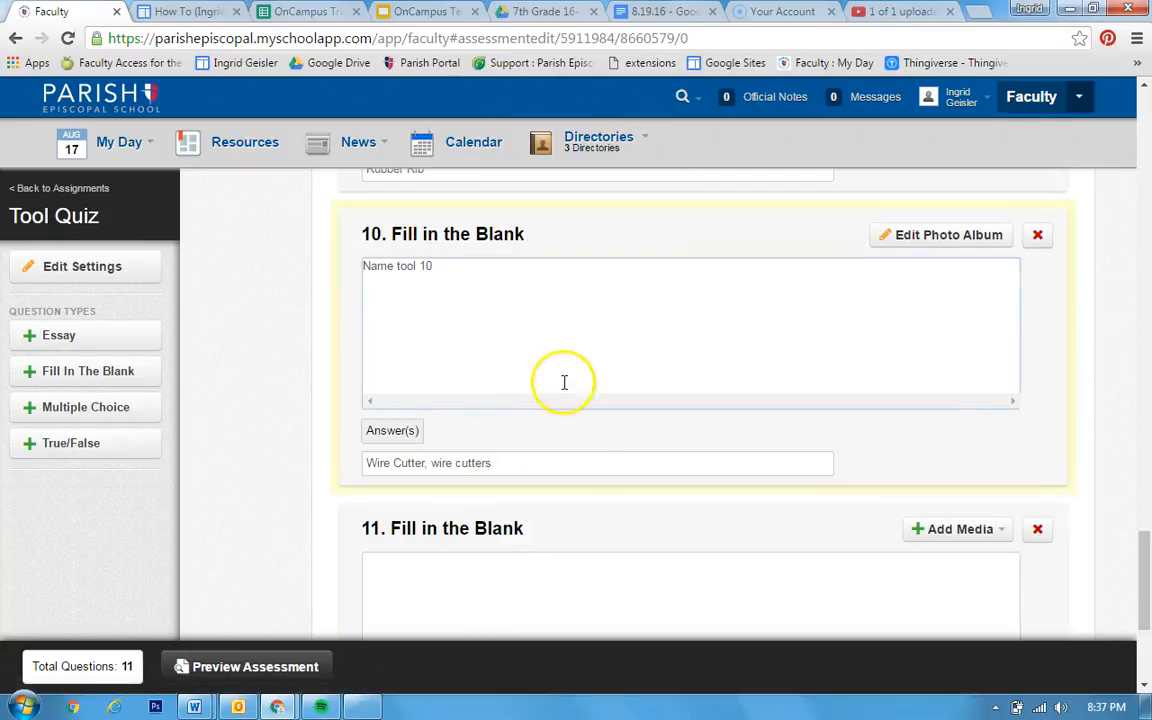
scroll(583, 537, "down", 1)
scroll(583, 537, "down", 1)
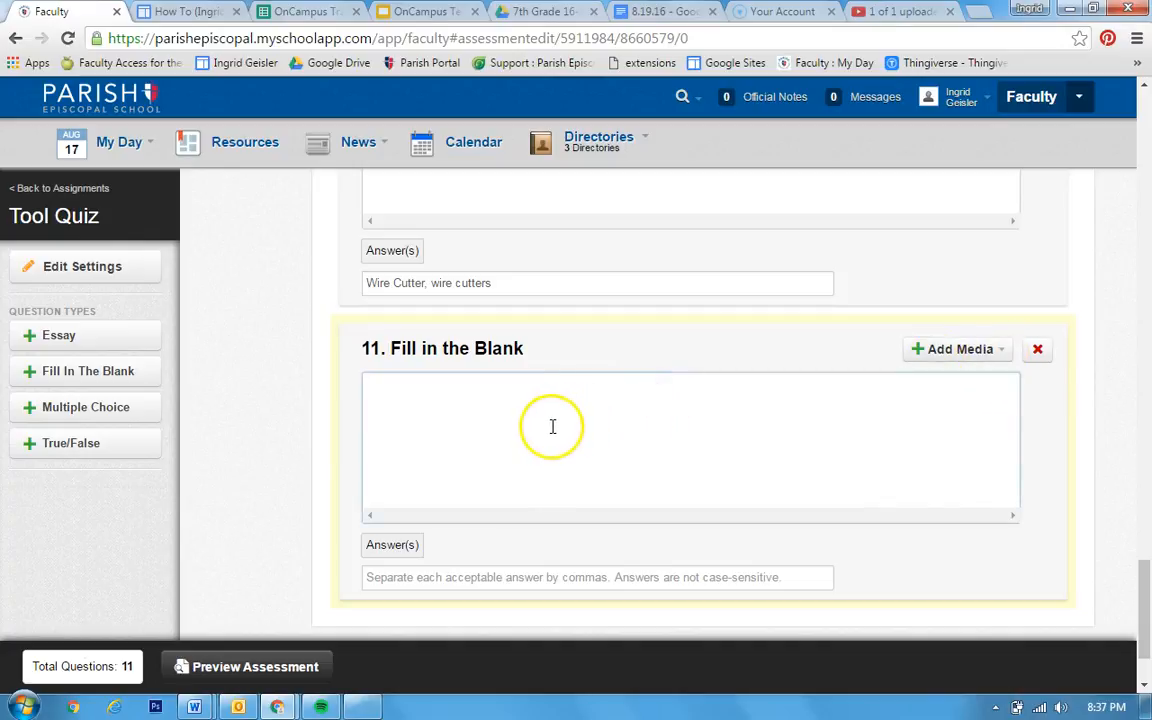
Add a photo album titled "a;lsdfja;jkld" to question 11 and upload the image Quiz1 copy.jpg from the computer.
left_click(968, 352)
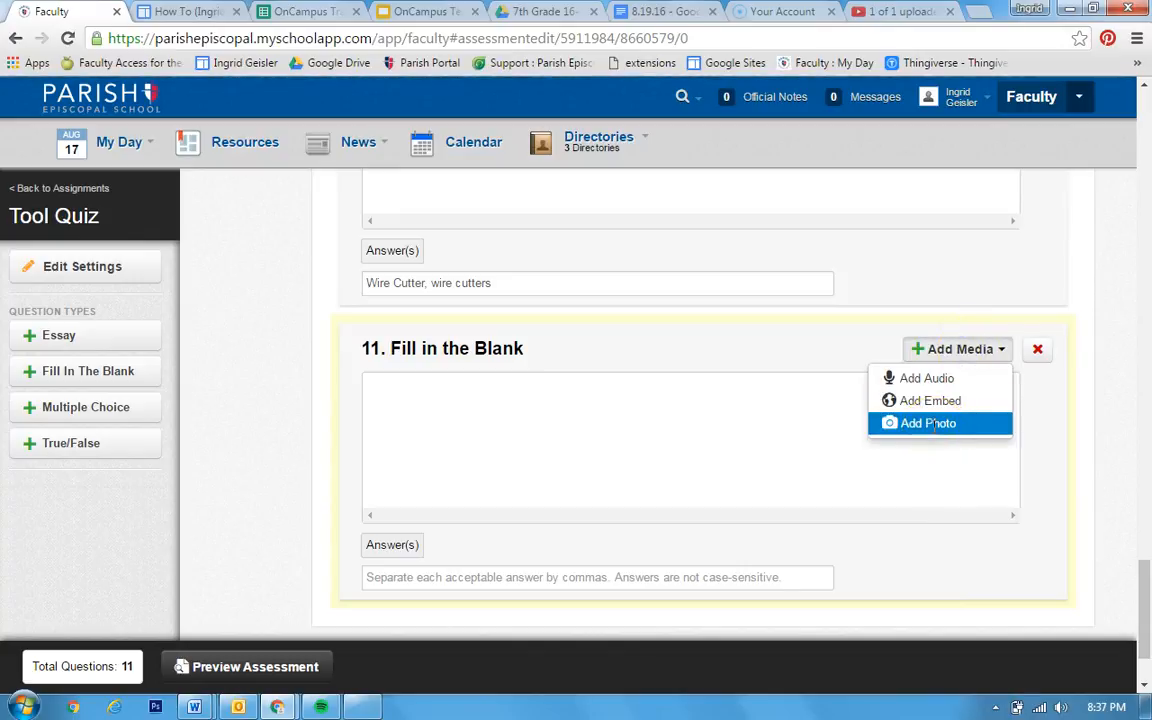
left_click(920, 378)
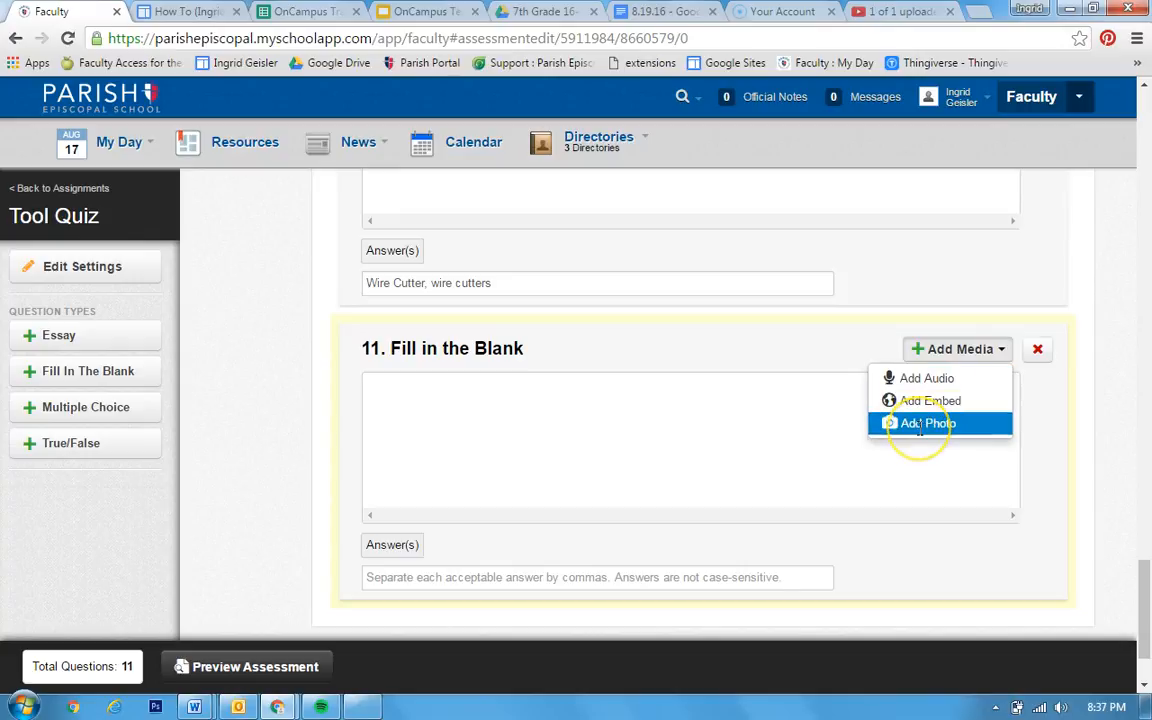
left_click(918, 424)
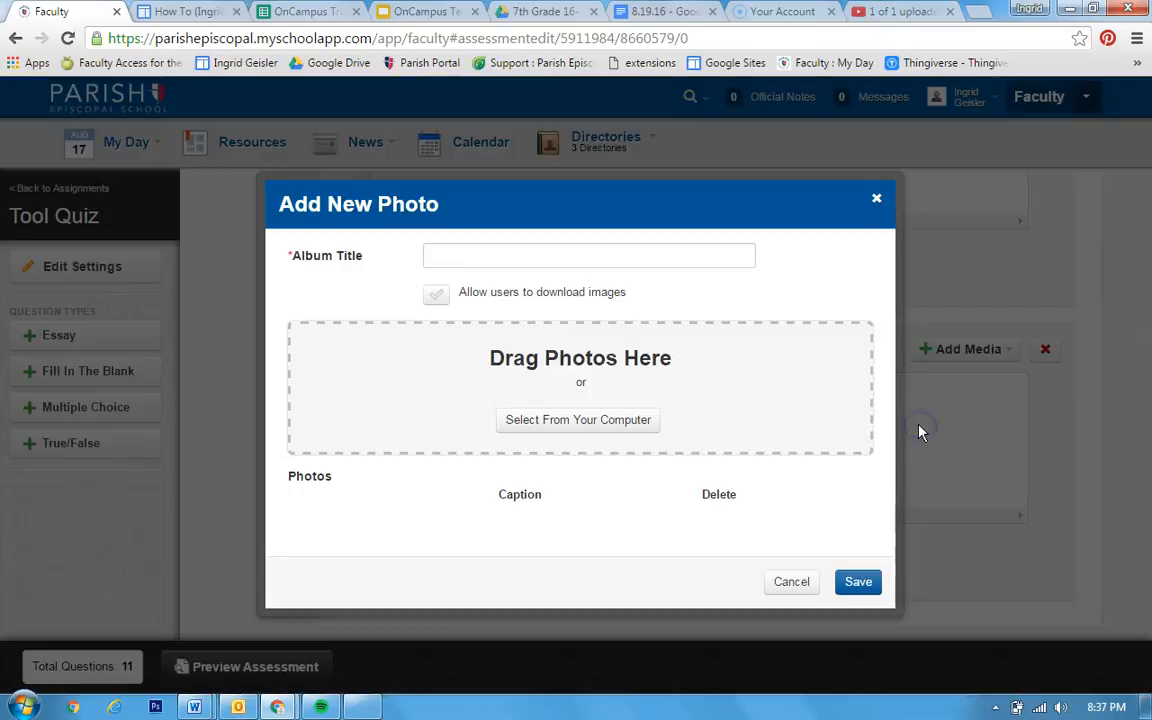
left_click(497, 253)
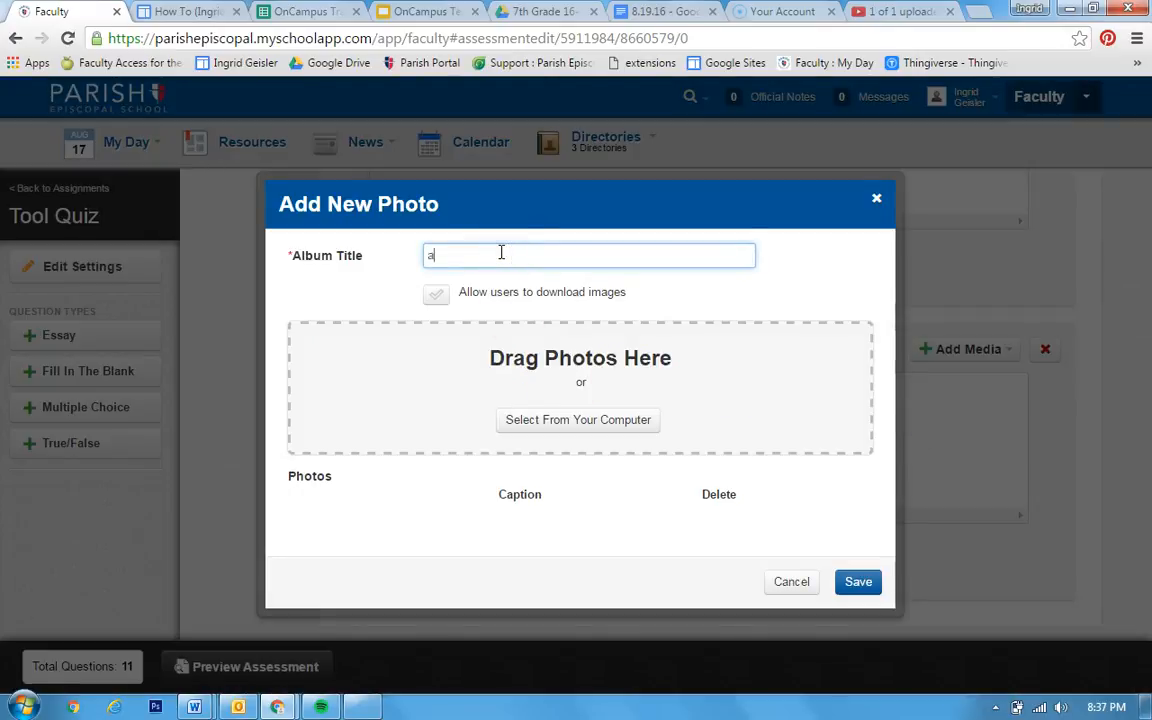
left_click(561, 420)
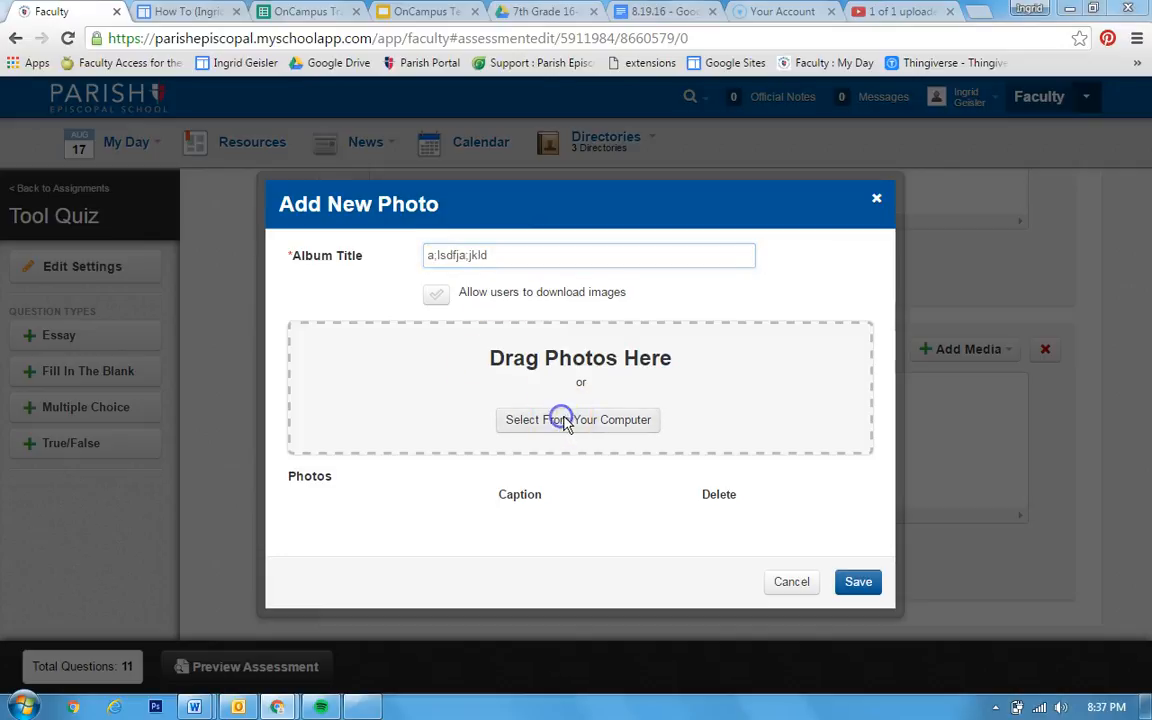
left_click(656, 187)
left_click(789, 447)
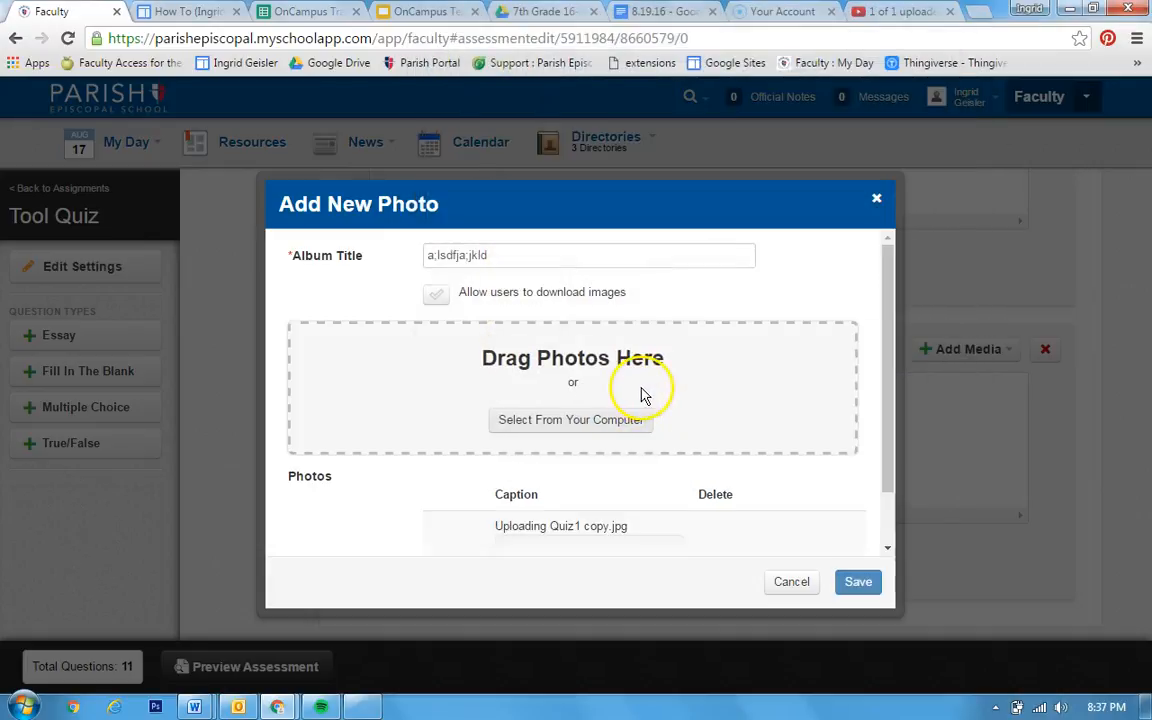
Caption the uploaded tools photo "asdfa sdf" and save the photo album.
scroll(643, 398, "down", 2)
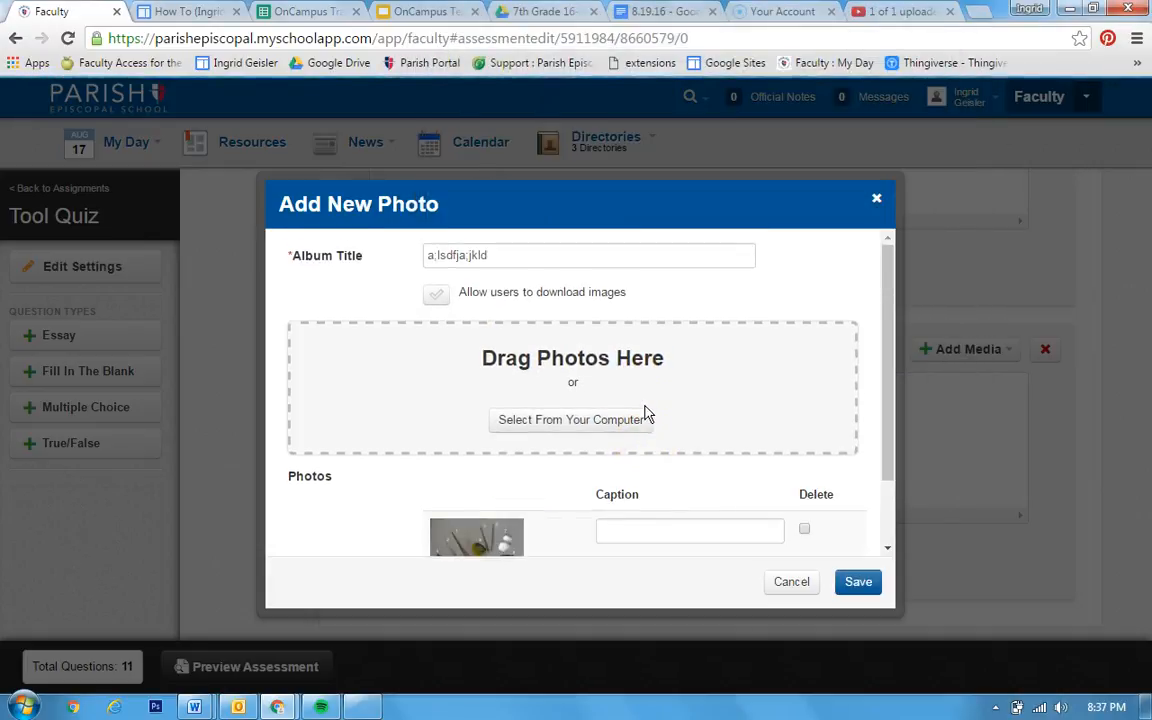
scroll(648, 411, "down", 2)
left_click(685, 458)
type("asdfa sdf")
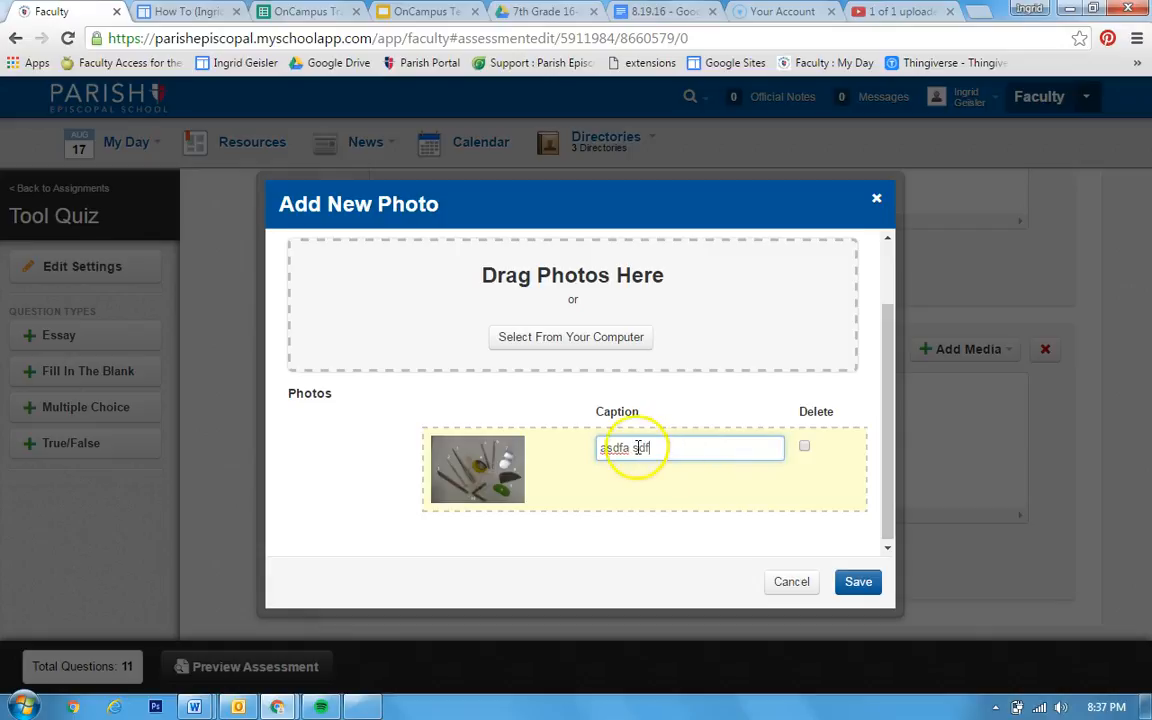
scroll(638, 447, "up", 2)
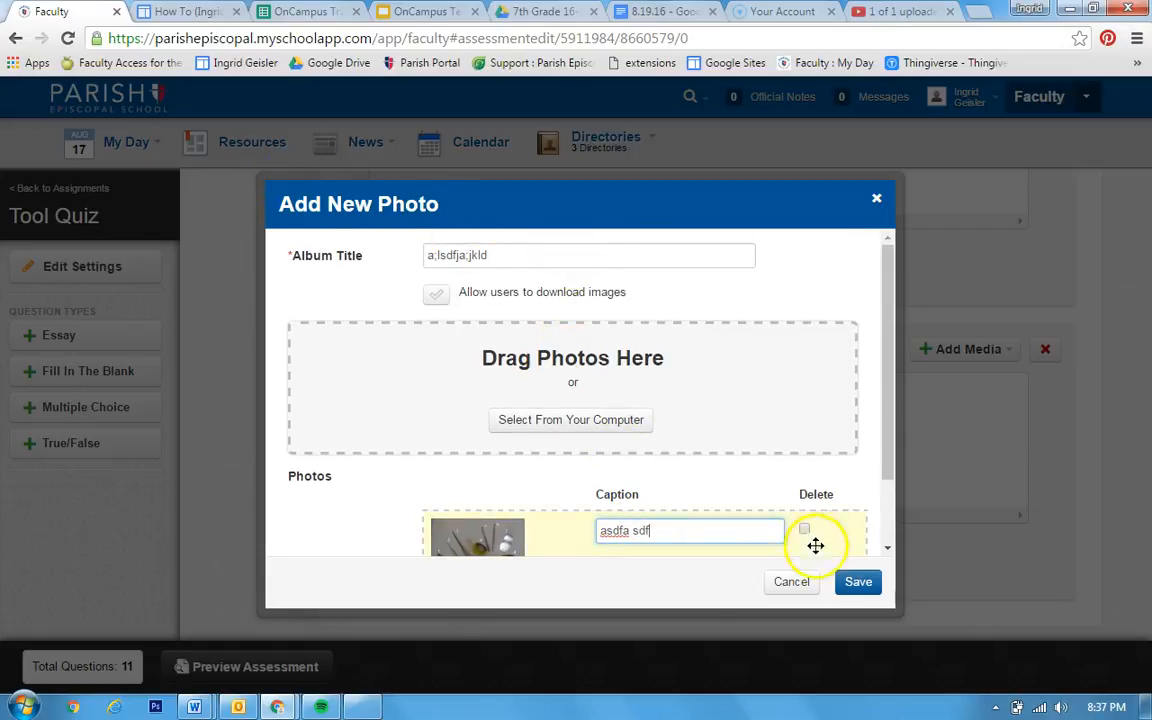
left_click(860, 583)
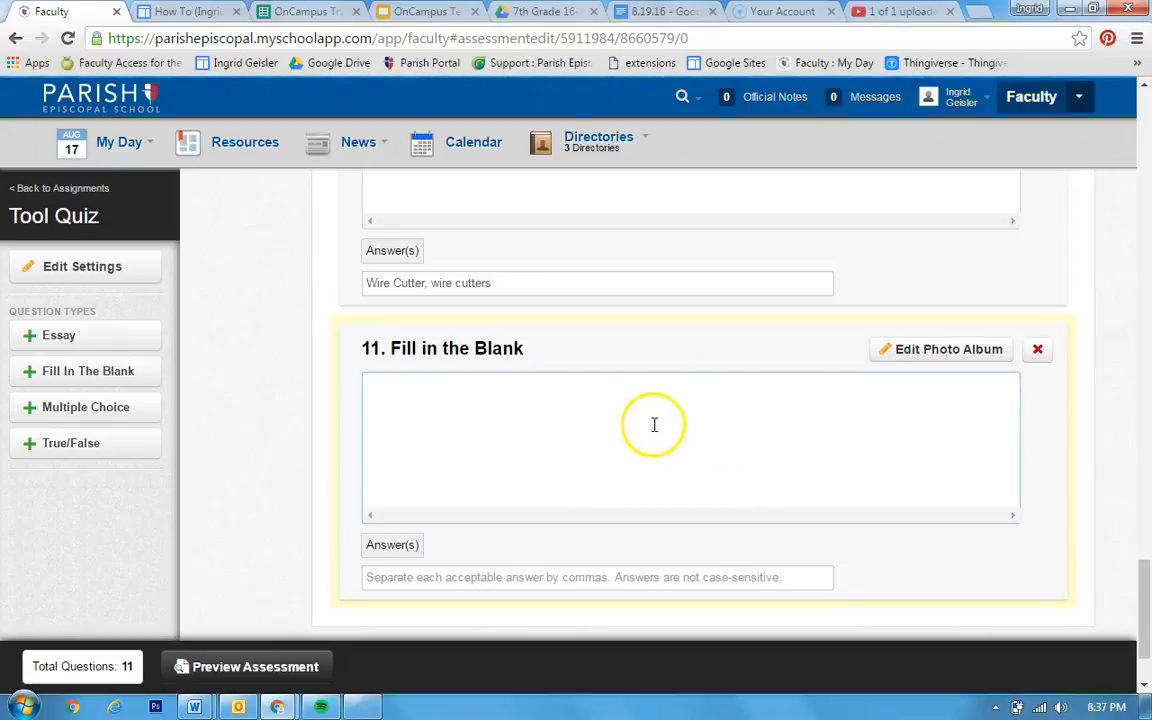
Write "Name these tools in order" as the text of question 11 and enter "modeling tool, needle tool," as its answers.
left_click(458, 407)
left_click(441, 436)
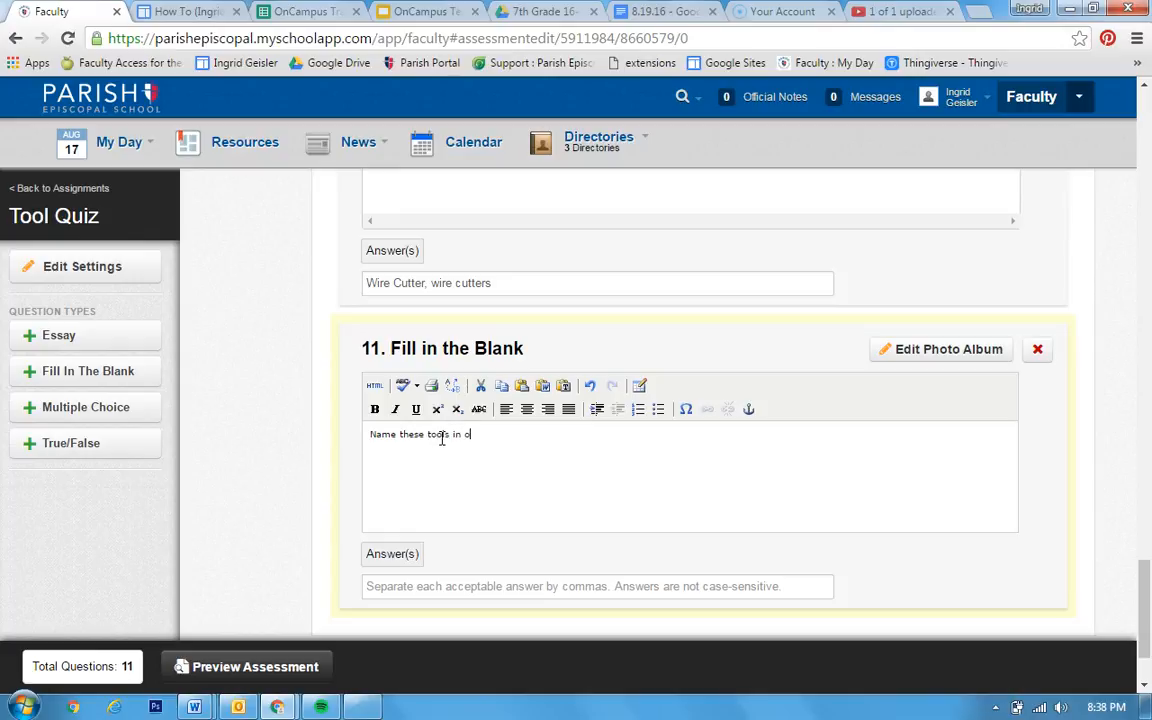
left_click(419, 587)
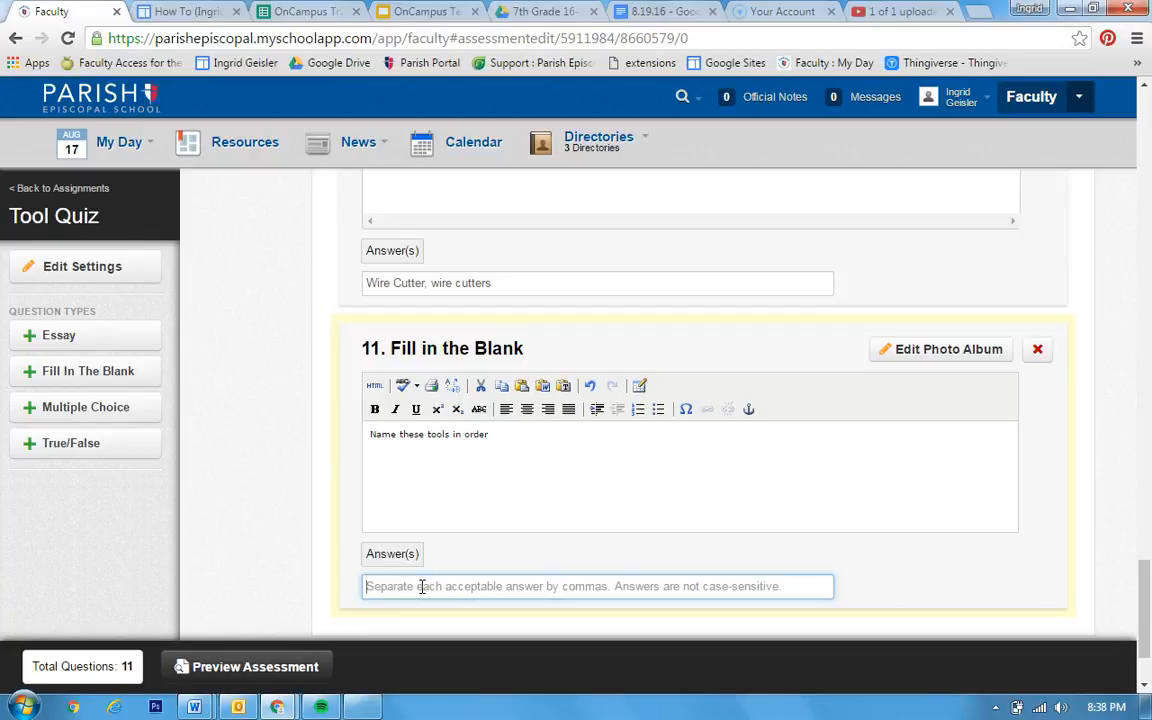
type("modeling tool, needle tool,")
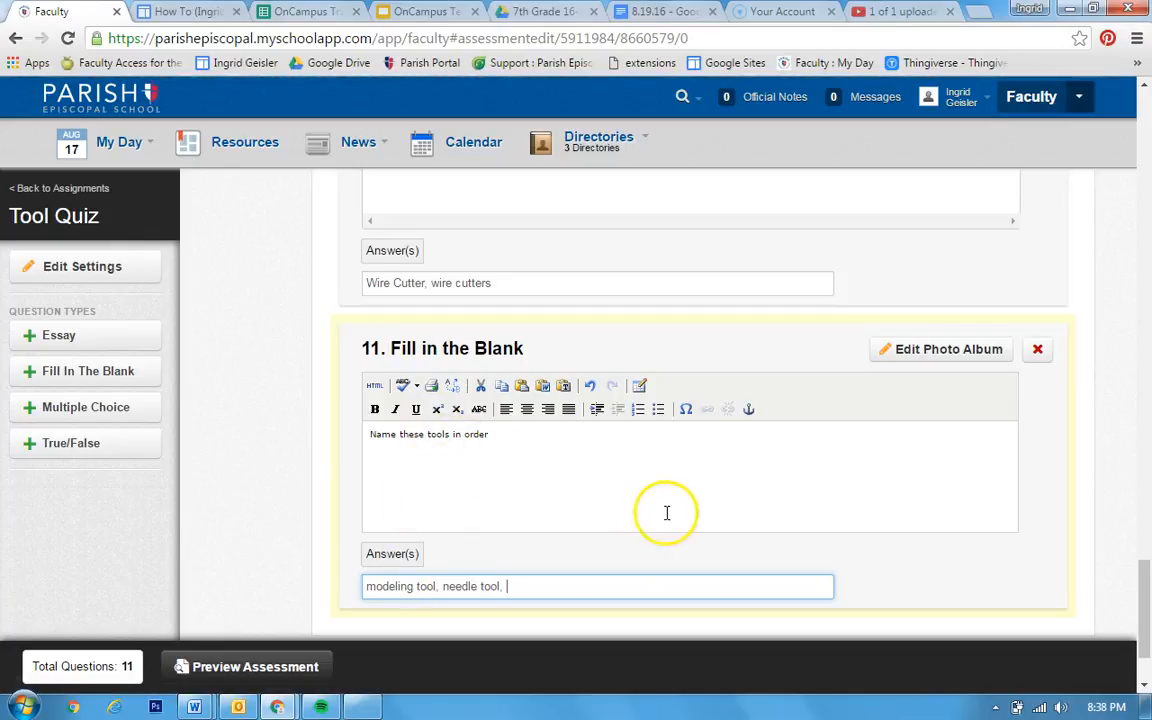
scroll(596, 415, "up", 4)
left_click(363, 241)
scroll(540, 263, "down", 5)
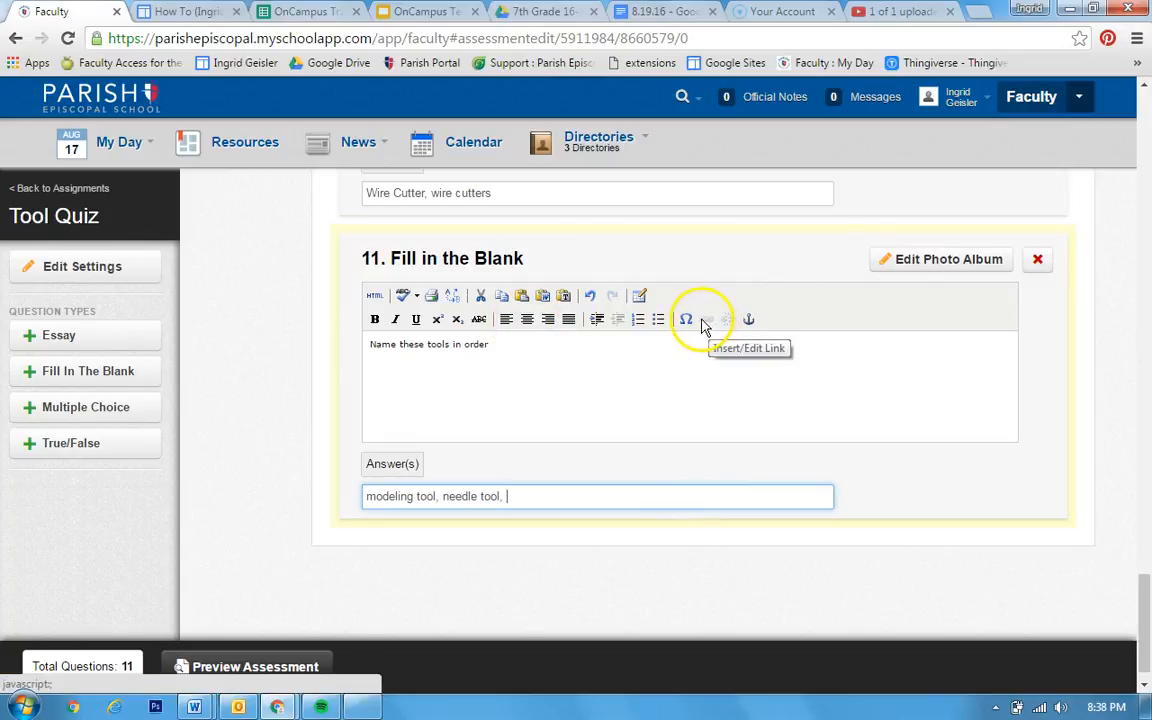
left_click(539, 341)
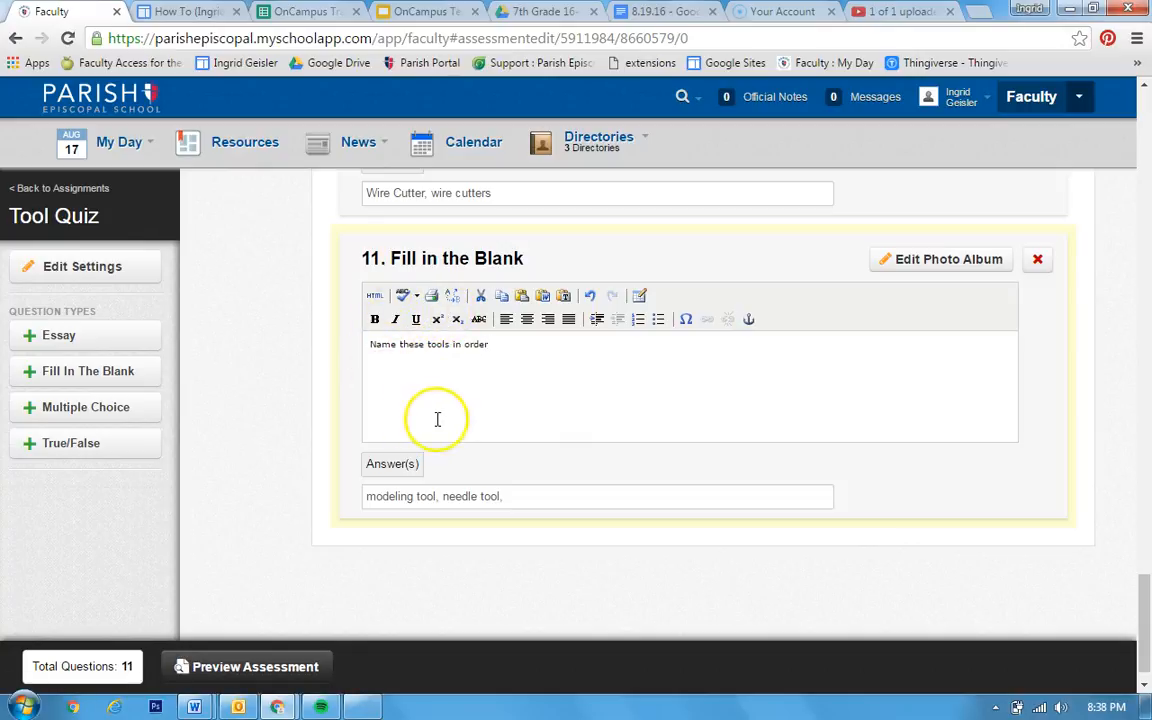
left_click(405, 297)
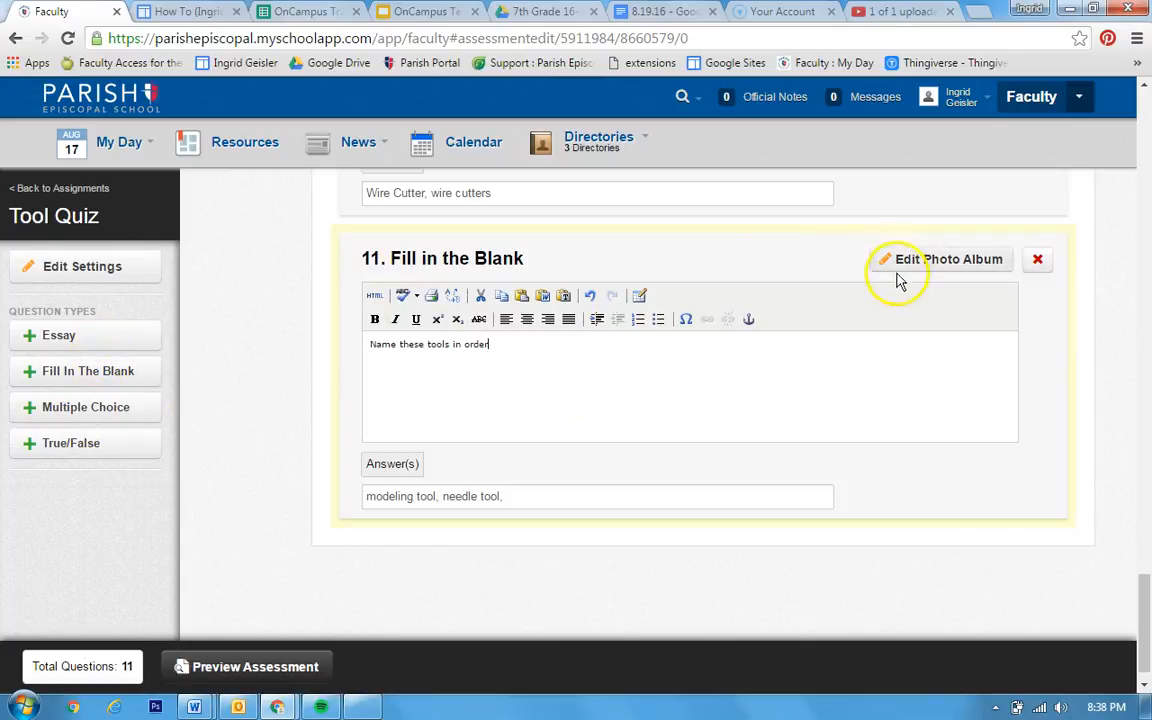
left_click(607, 351)
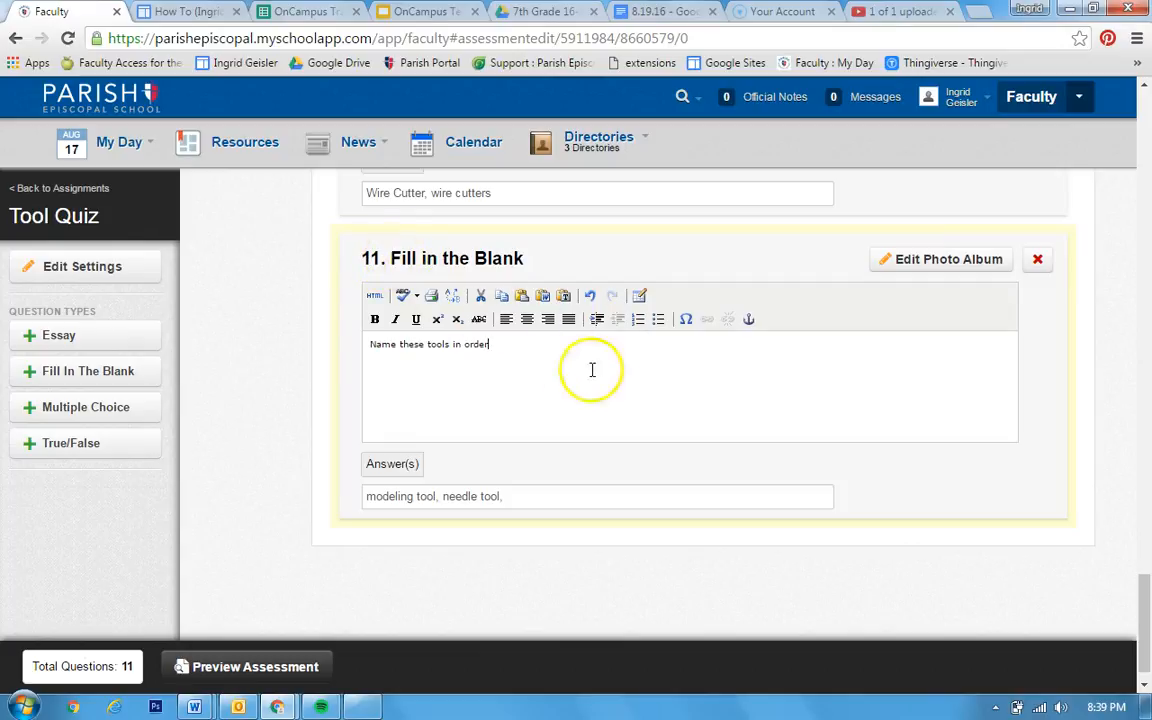
left_click(754, 404)
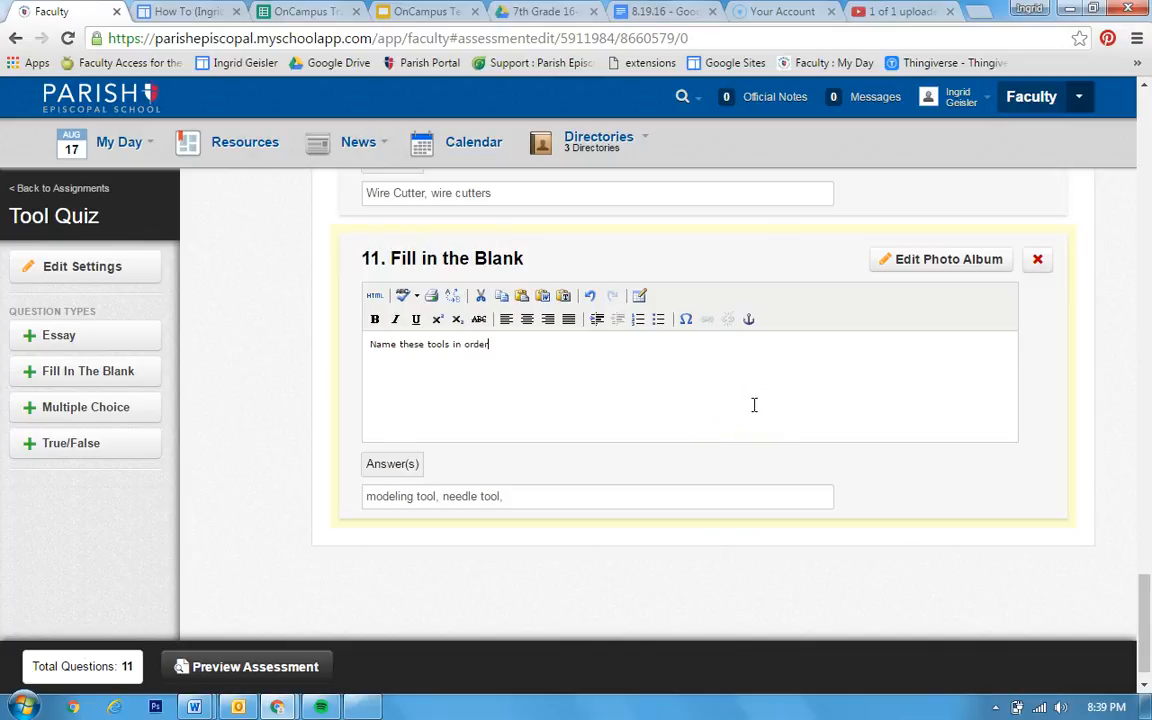
left_click(755, 400)
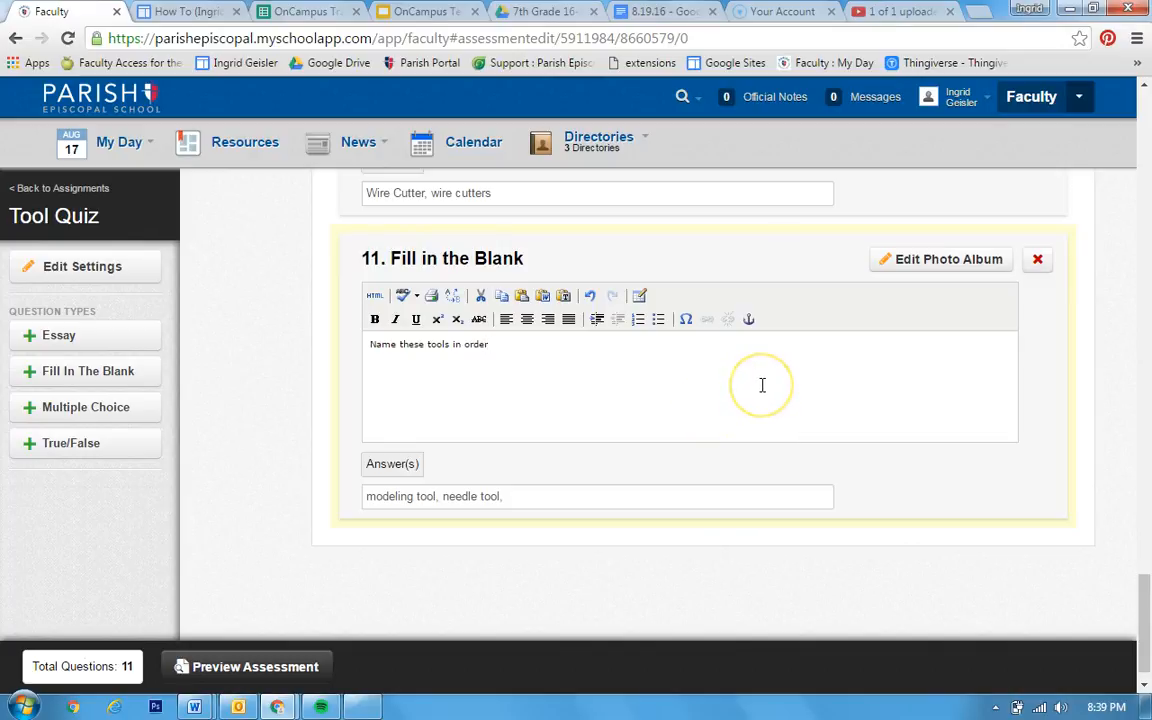